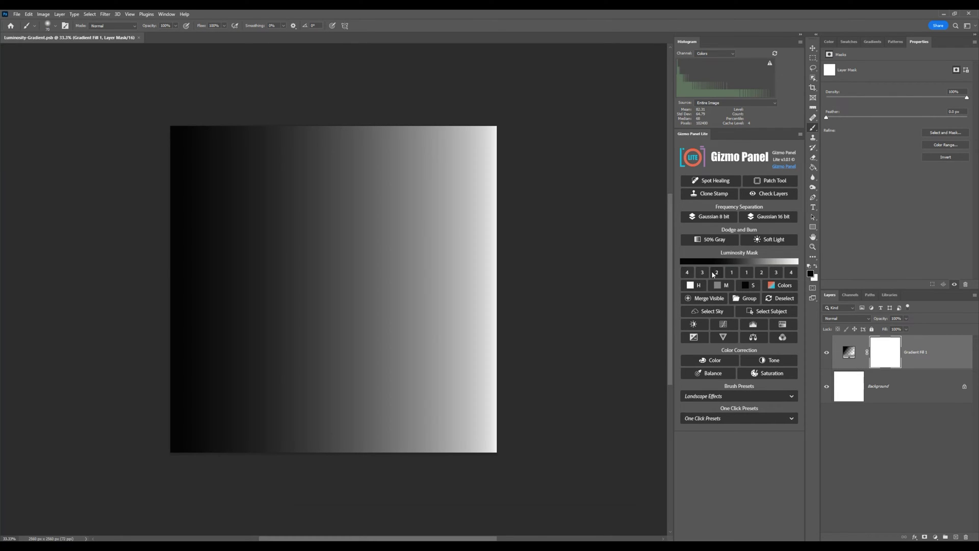
- Preview the dark-tone luminosity selections 1 through 4 on the gradient one after another, ending with no active selection
{"action": "left_click", "coordinate": [734, 274]}
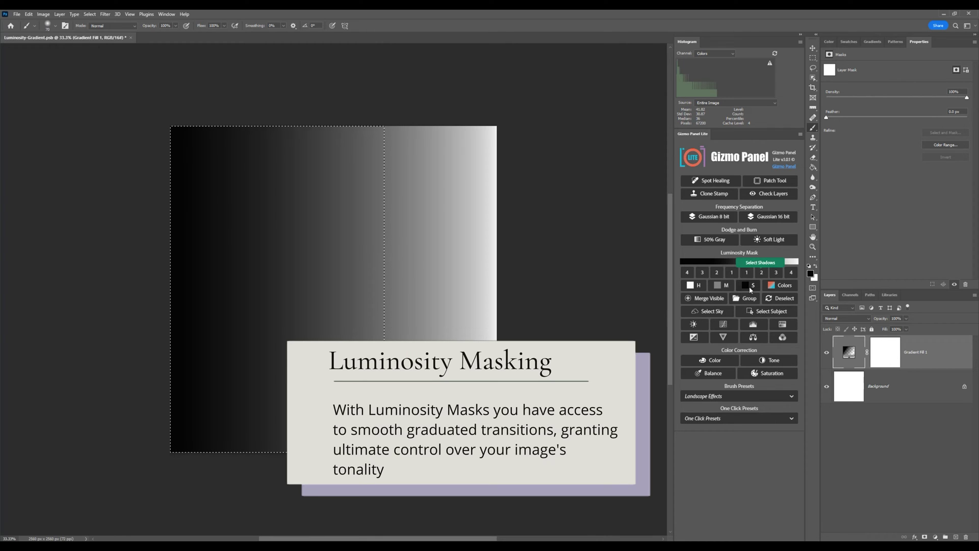
{"action": "left_click", "coordinate": [717, 273]}
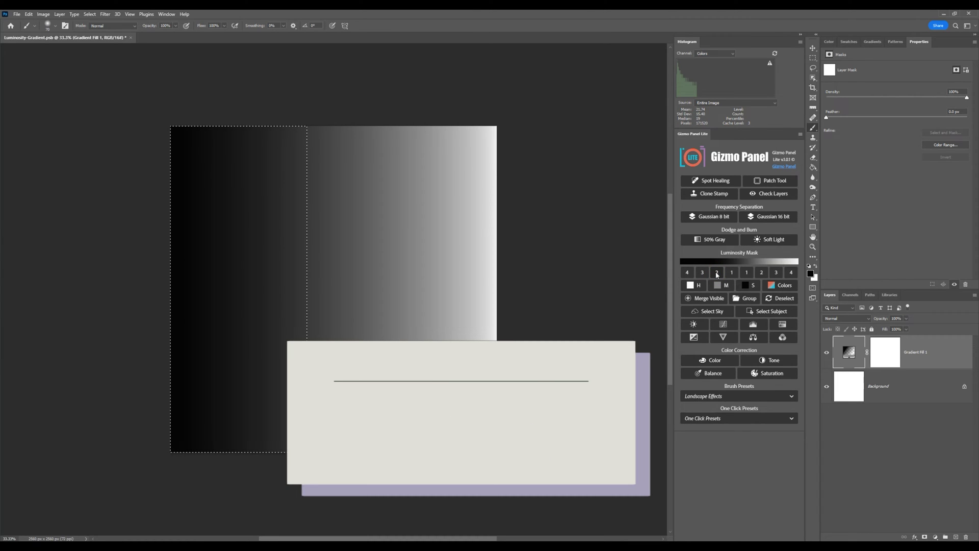
{"action": "left_click", "coordinate": [702, 273]}
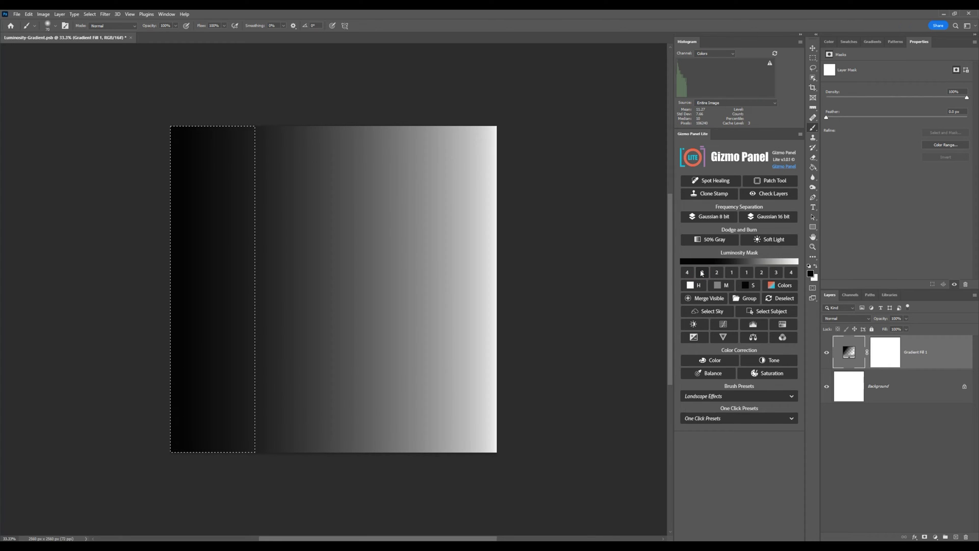
{"action": "left_click", "coordinate": [687, 274]}
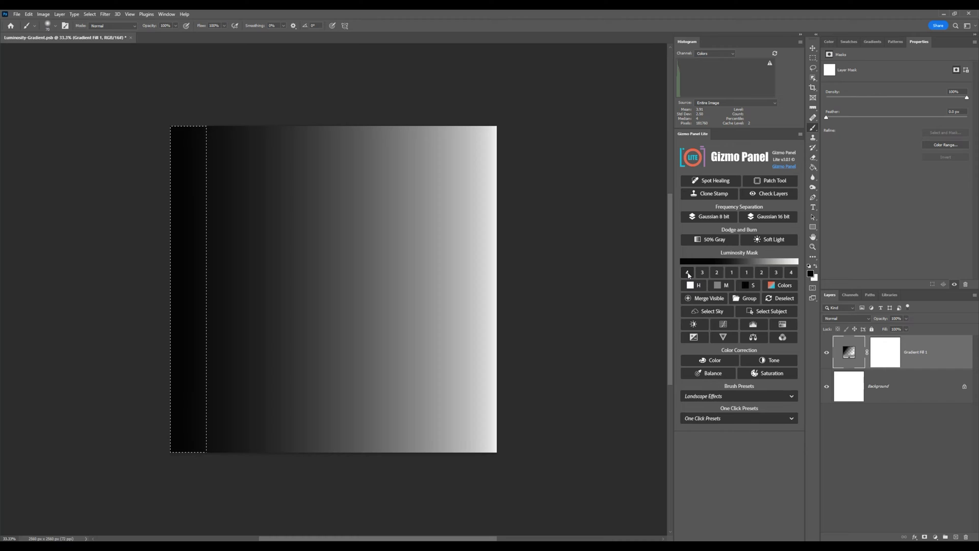
{"action": "key", "text": "ctrl+d"}
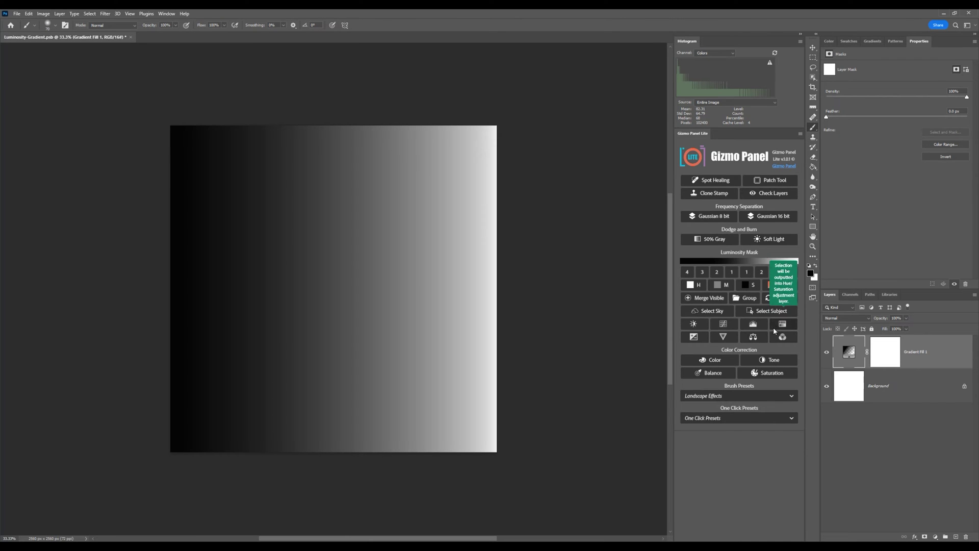
- Preview the light-tone luminosity selections 1 through 4 on the gradient, ending with nothing selected and the Gradient Fill 1 mask active
{"action": "left_click", "coordinate": [745, 272]}
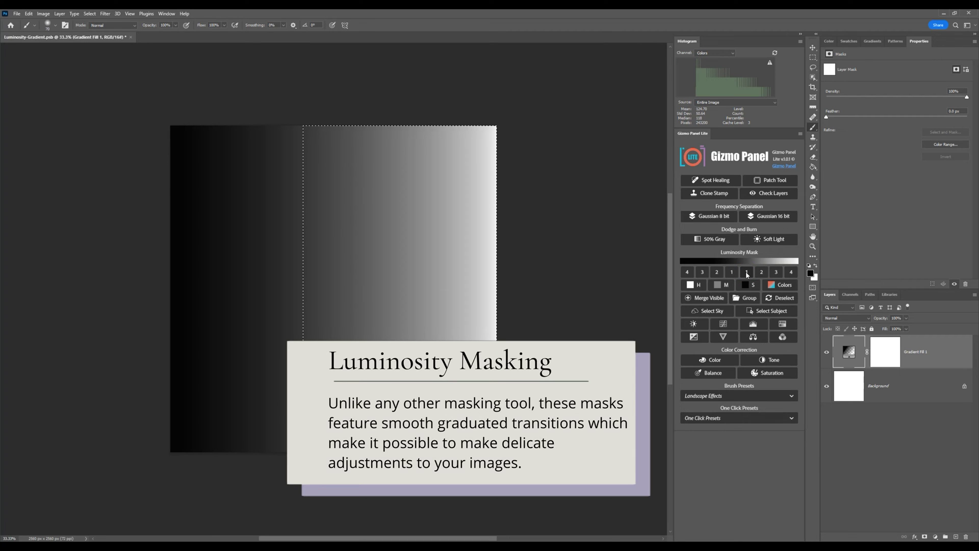
{"action": "left_click", "coordinate": [761, 272]}
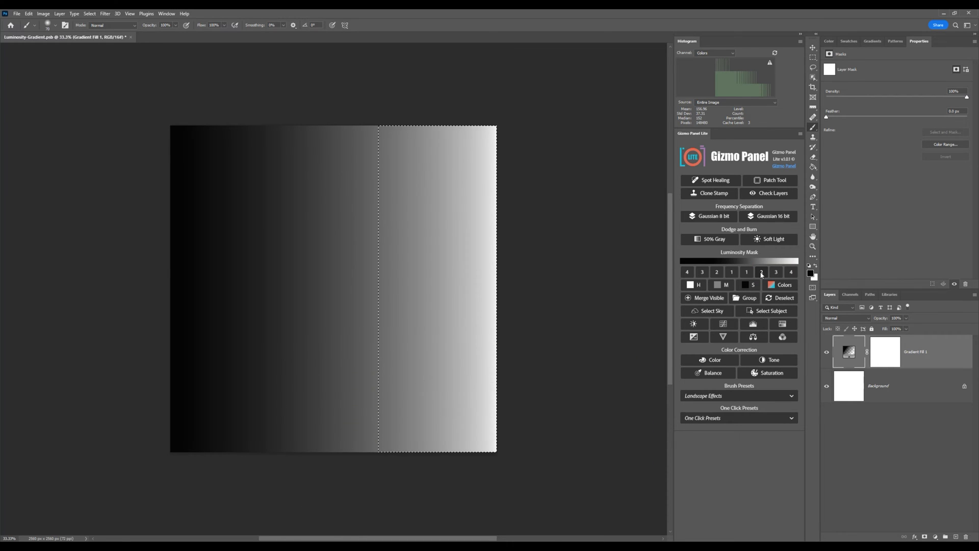
{"action": "left_click", "coordinate": [777, 273]}
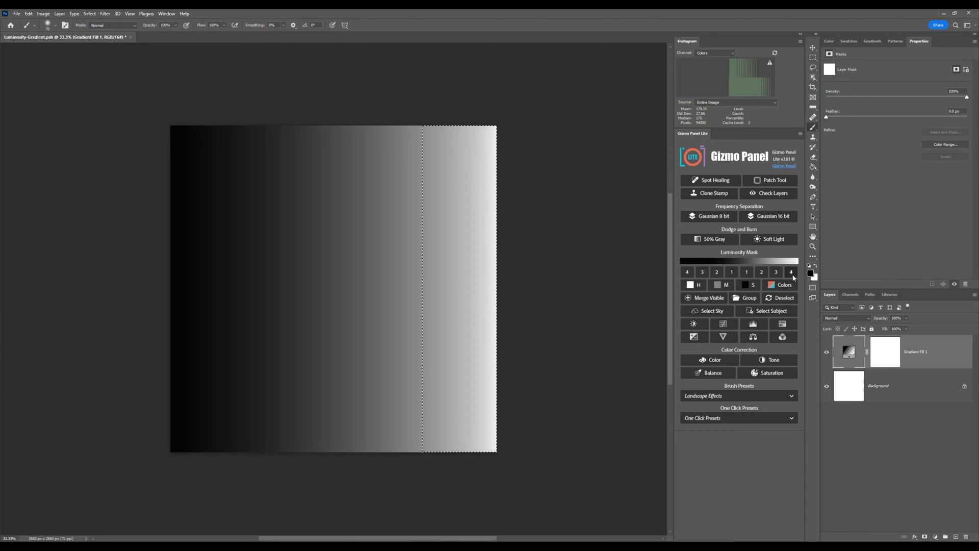
{"action": "left_click", "coordinate": [791, 272]}
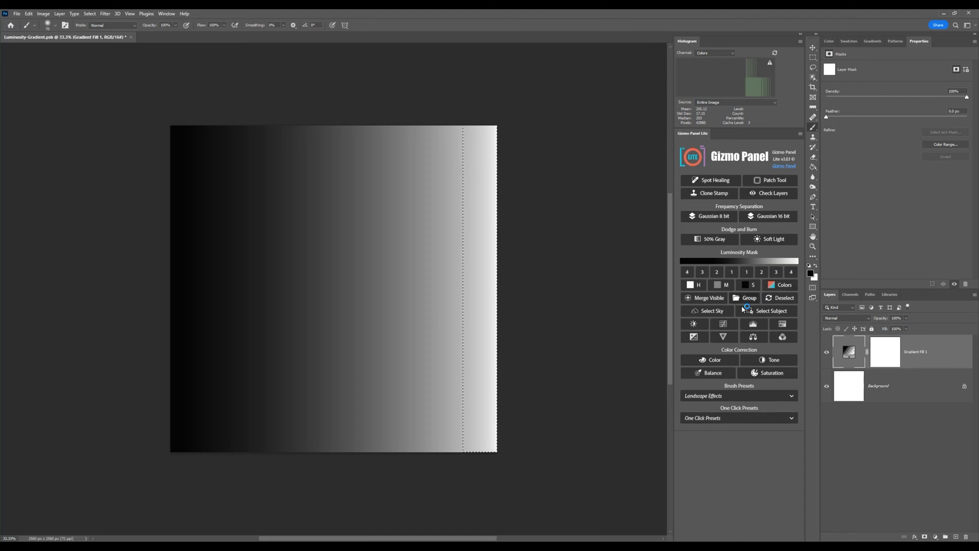
{"action": "left_click", "coordinate": [885, 359]}
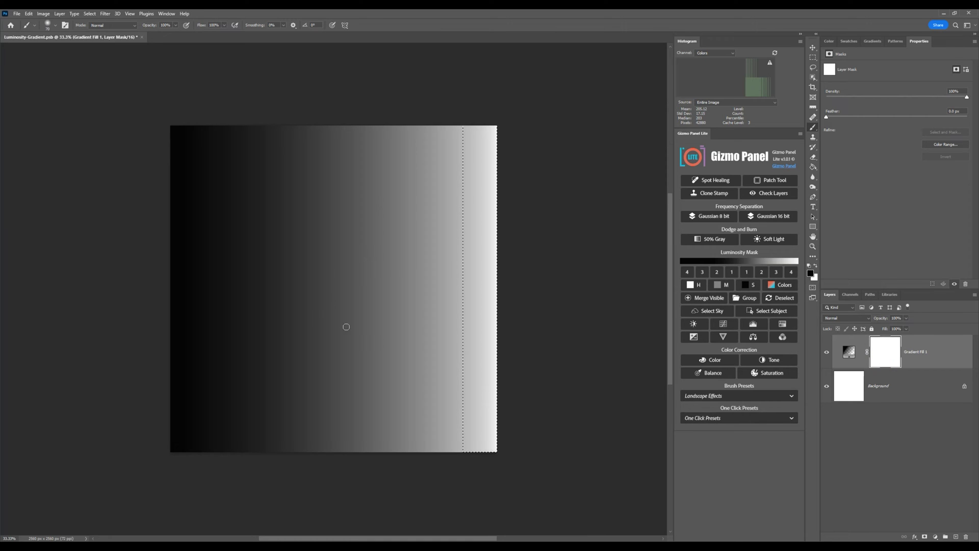
{"action": "key", "text": "ctrl+d"}
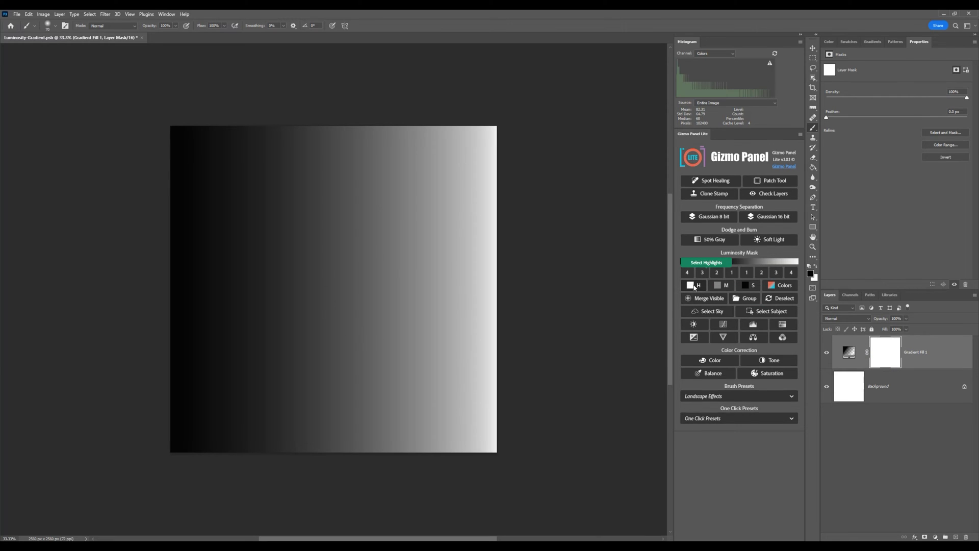
- Preview the highlights, midtones and shadows luminosity selections on the gradient in turn
{"action": "left_click", "coordinate": [693, 286]}
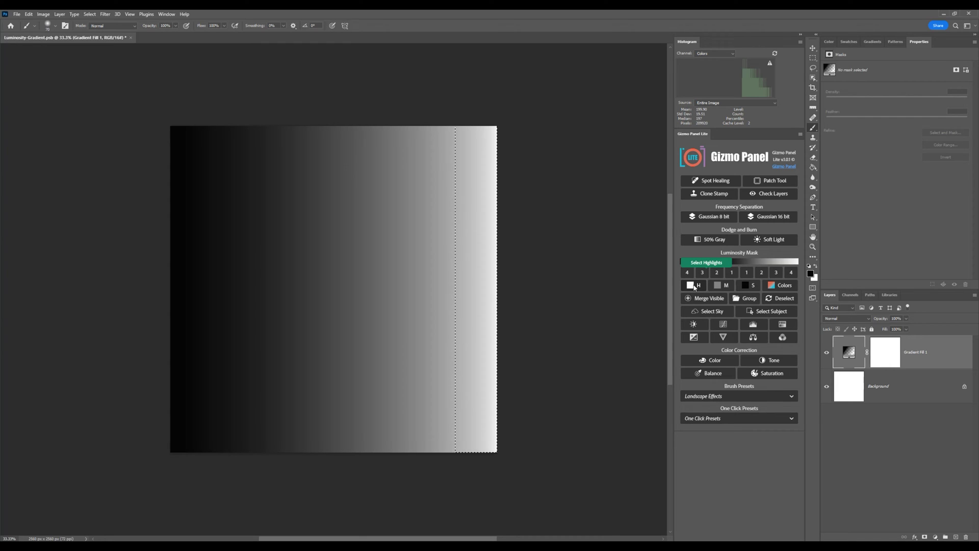
{"action": "left_click", "coordinate": [712, 287]}
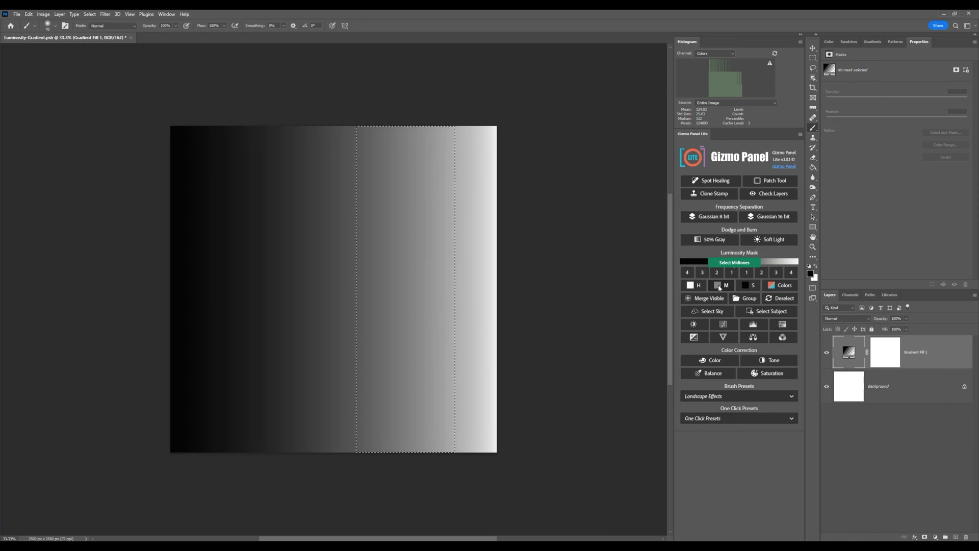
{"action": "left_click", "coordinate": [746, 286]}
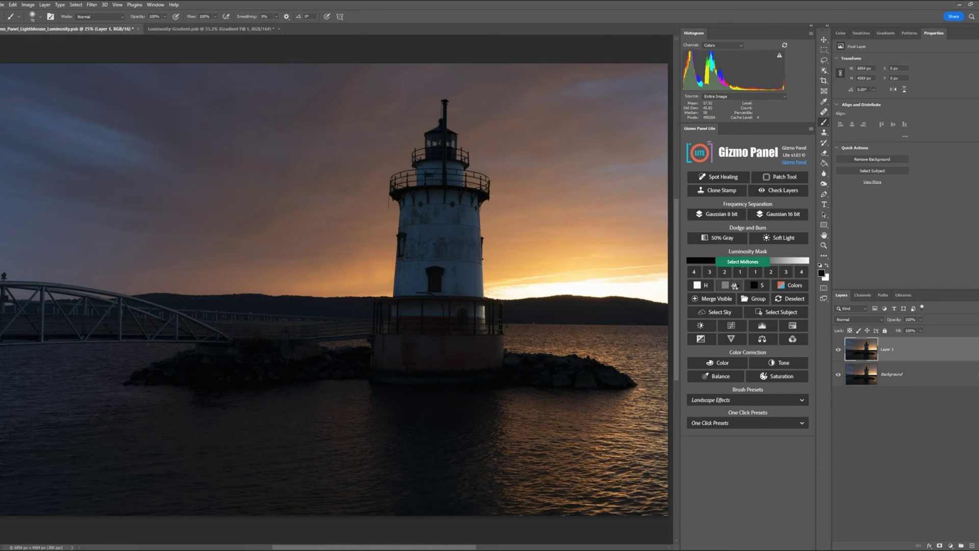
- Add a Curves adjustment layer masked to the lighthouse photo's midtones, and view its mask before returning to the image
{"action": "left_click", "coordinate": [735, 286]}
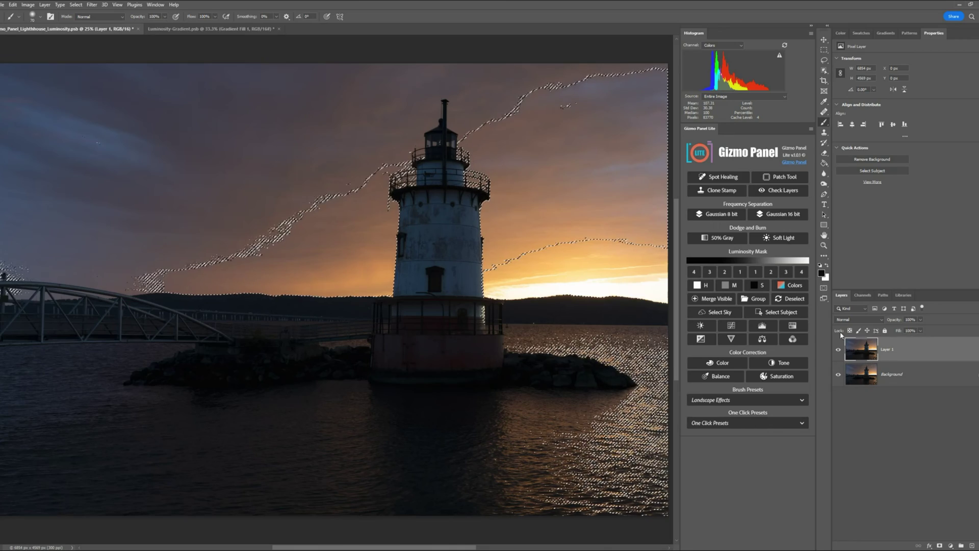
{"action": "left_click", "coordinate": [730, 325]}
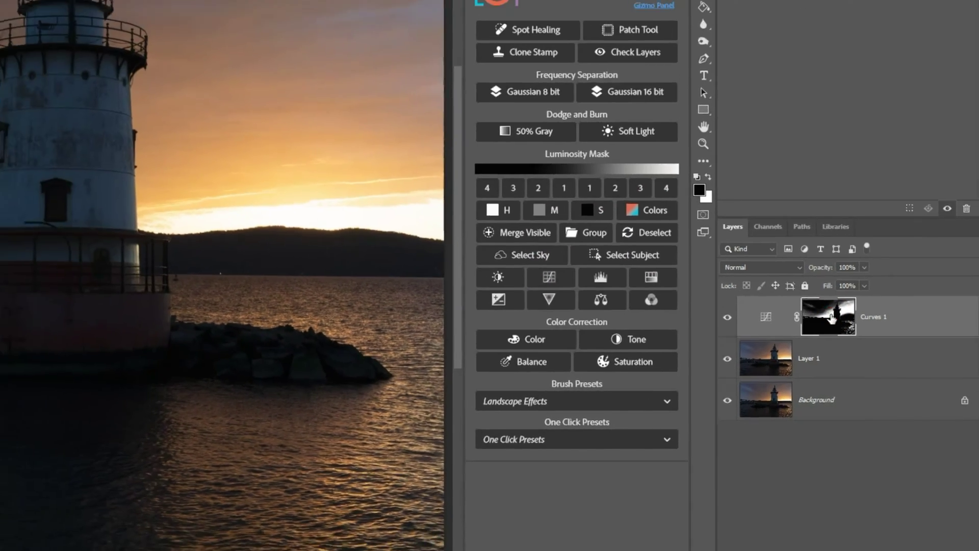
{"action": "left_click", "coordinate": [831, 319], "text": "alt"}
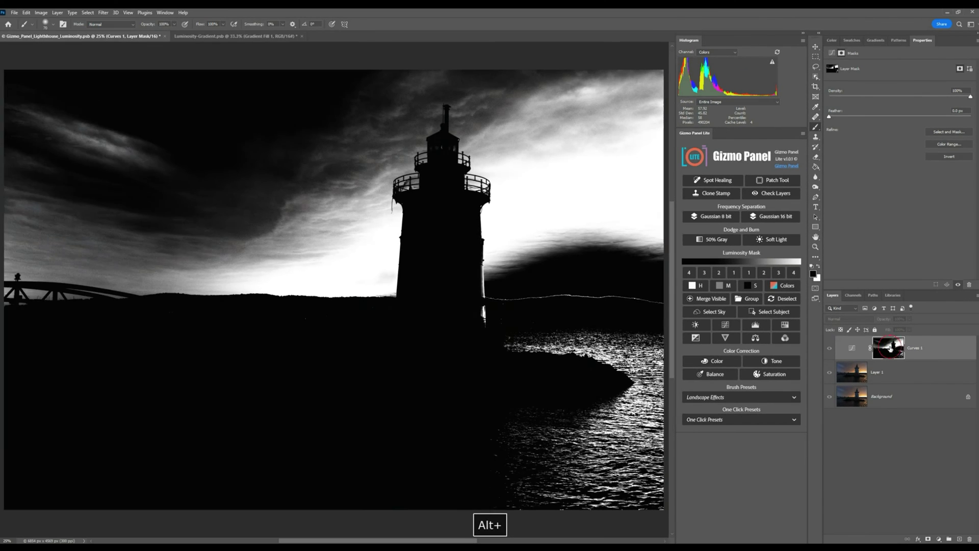
{"action": "left_click", "coordinate": [832, 319], "text": "alt"}
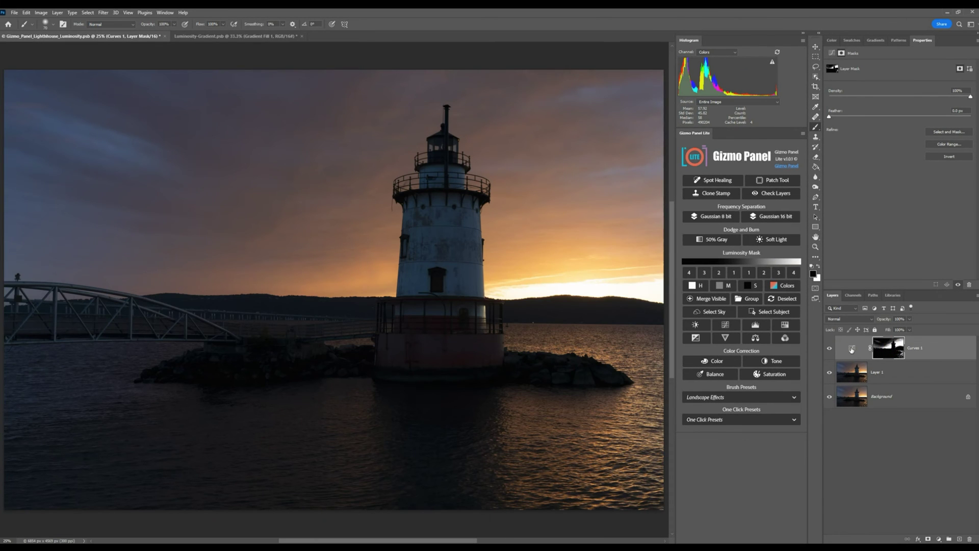
- Make a slight adjustment near the middle of the RGB curve in the Curves 1 layer
{"action": "left_click", "coordinate": [851, 349]}
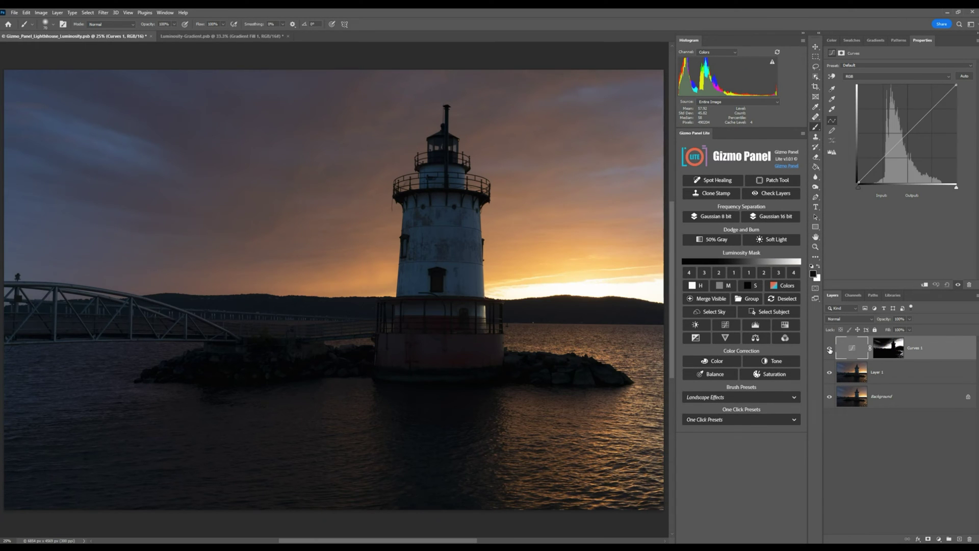
{"action": "mouse_move", "coordinate": [913, 128]}
{"action": "left_mouse_down"}
{"action": "mouse_move", "coordinate": [910, 118]}
{"action": "mouse_move", "coordinate": [922, 136]}
{"action": "mouse_move", "coordinate": [916, 126]}
{"action": "left_mouse_up"}
- Try a black layer mask on Layer 1, undo it, and add a white layer mask instead
{"action": "left_click", "coordinate": [860, 374]}
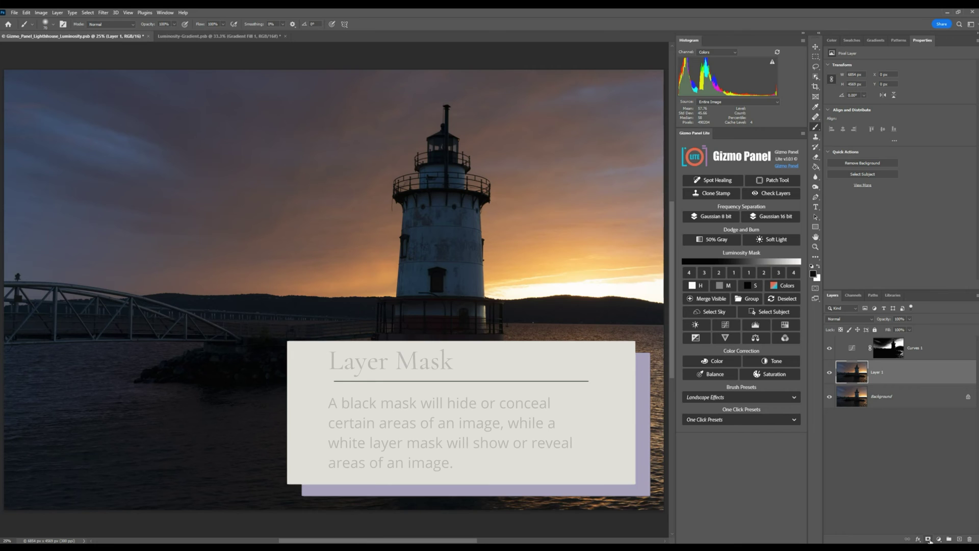
{"action": "left_click", "coordinate": [928, 539], "text": "alt"}
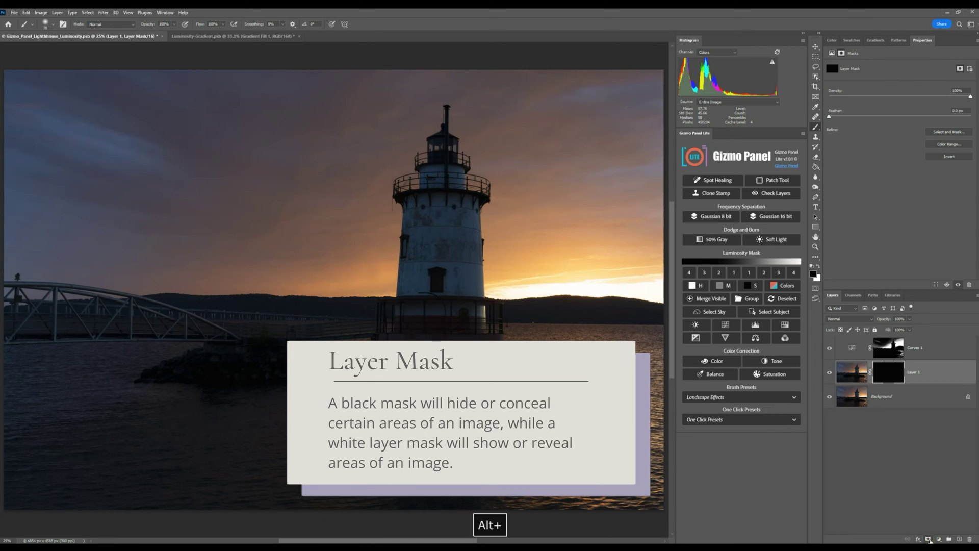
{"action": "key", "text": "ctrl+z"}
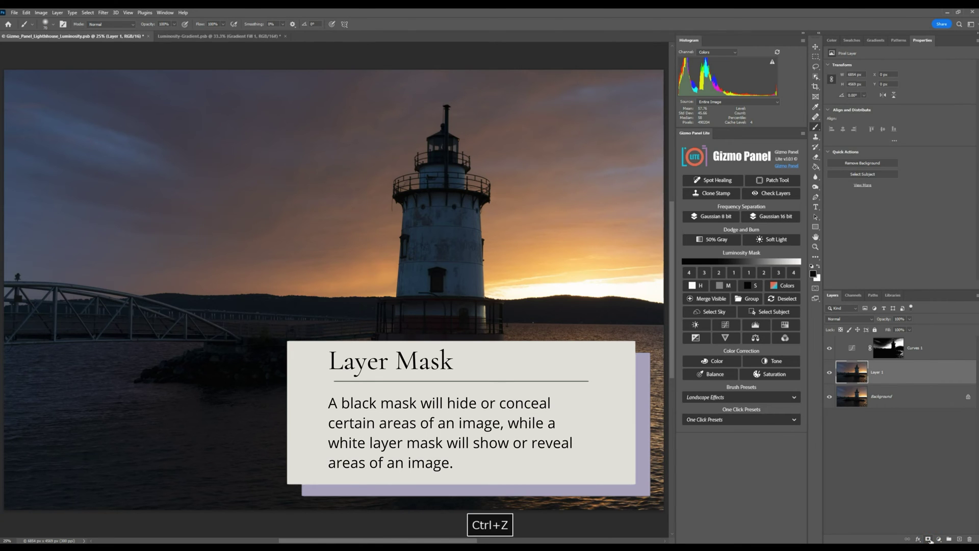
{"action": "left_click", "coordinate": [928, 539]}
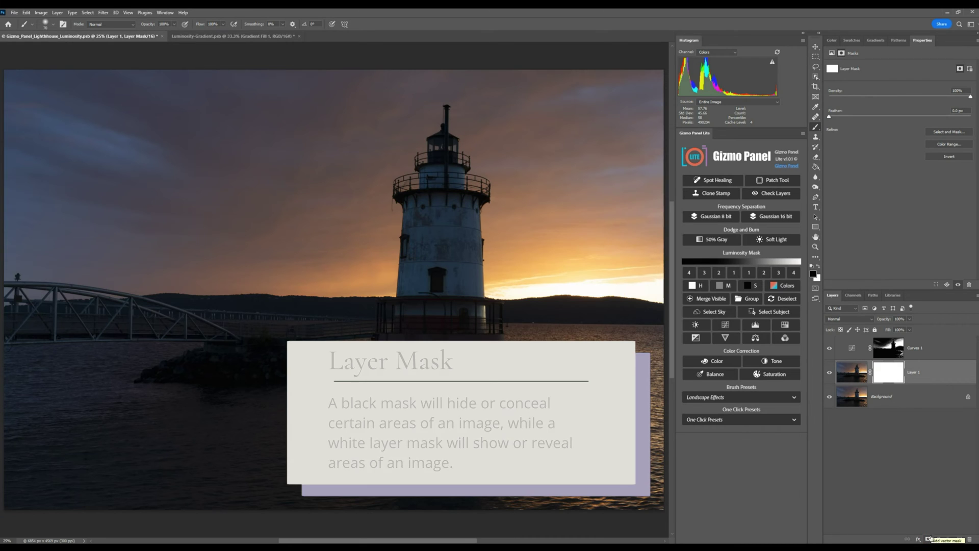
- View the Curves 1 layer mask on its own in the canvas
{"action": "left_click", "coordinate": [889, 348]}
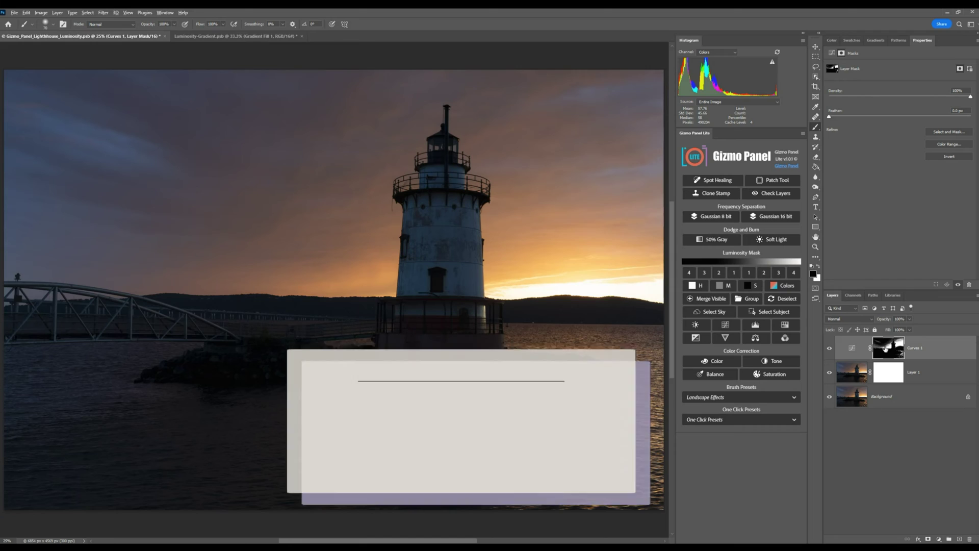
{"action": "left_click", "coordinate": [888, 348], "text": "alt"}
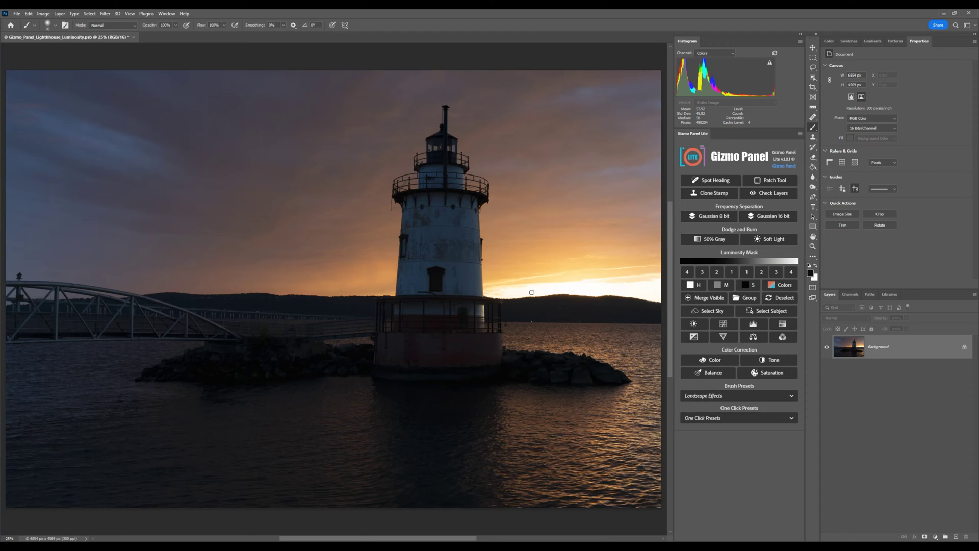
- Save the document and output the light-tone luminosity selection 4 to a Levels adjustment layer, with its adjustment active
{"action": "key", "text": "ctrl+s"}
{"action": "left_click", "coordinate": [791, 273]}
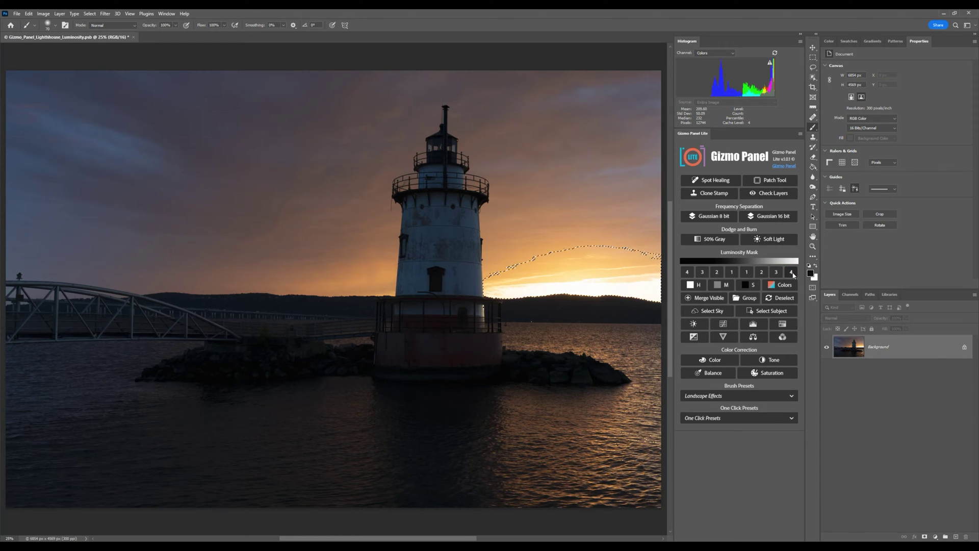
{"action": "left_click", "coordinate": [753, 325]}
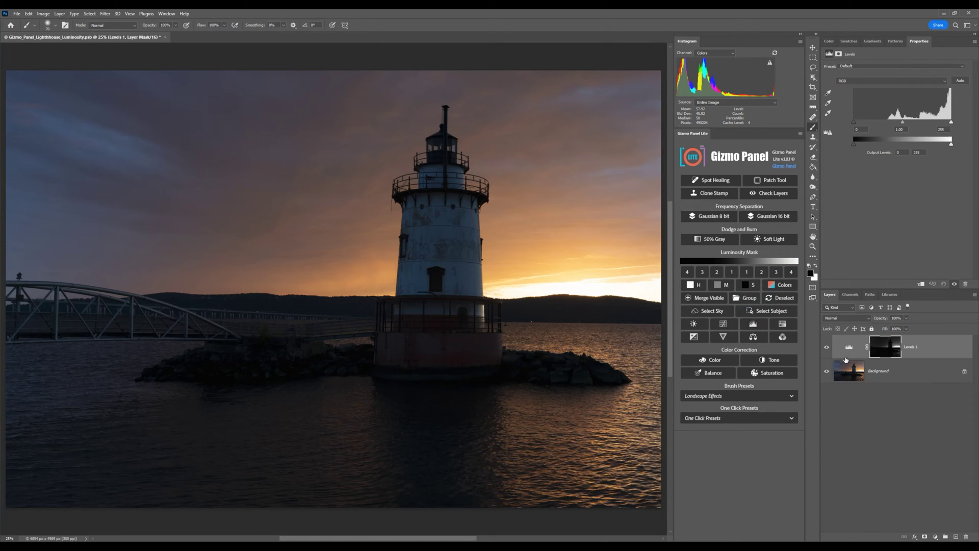
{"action": "left_click", "coordinate": [849, 349]}
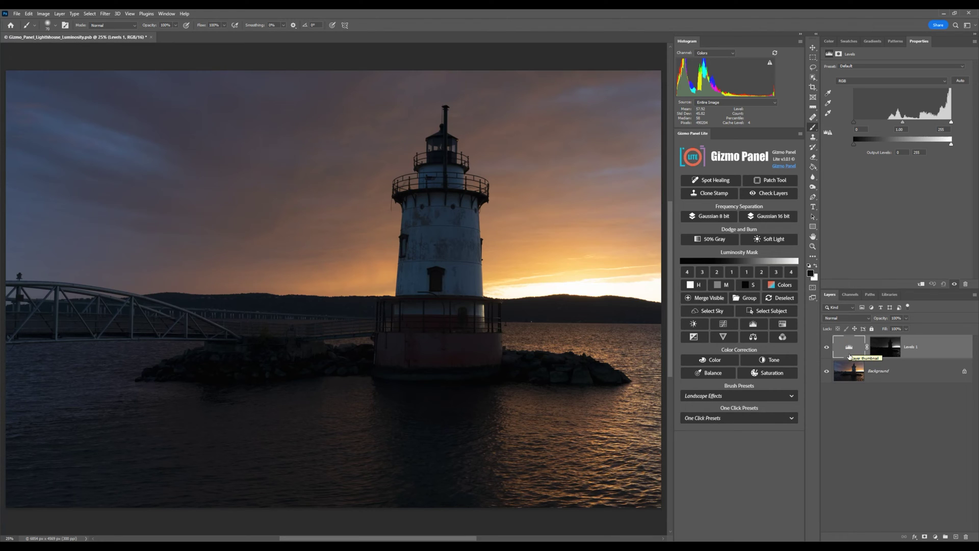
- View the Levels 1 layer mask in black and white, and return to the normal image view
{"action": "left_click", "coordinate": [889, 352]}
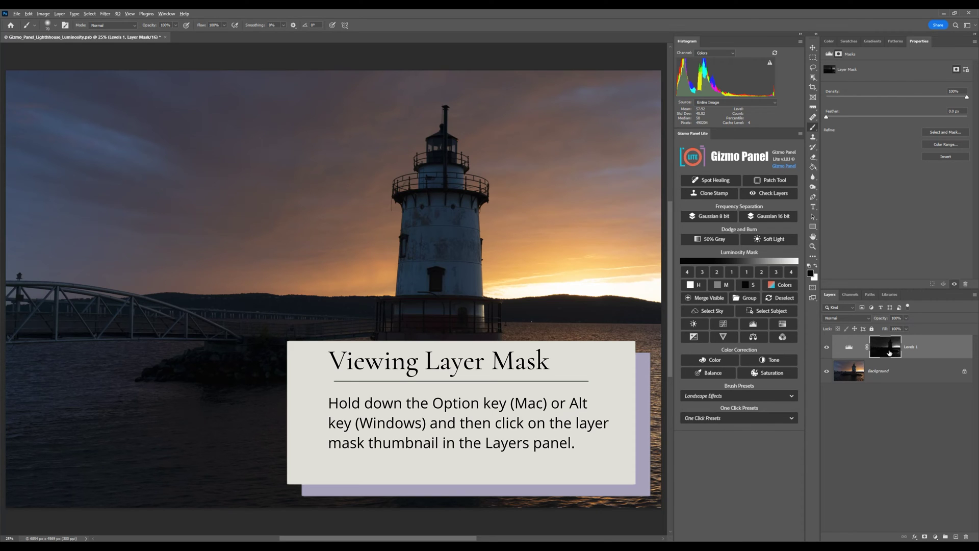
{"action": "left_click", "coordinate": [889, 352], "text": "alt"}
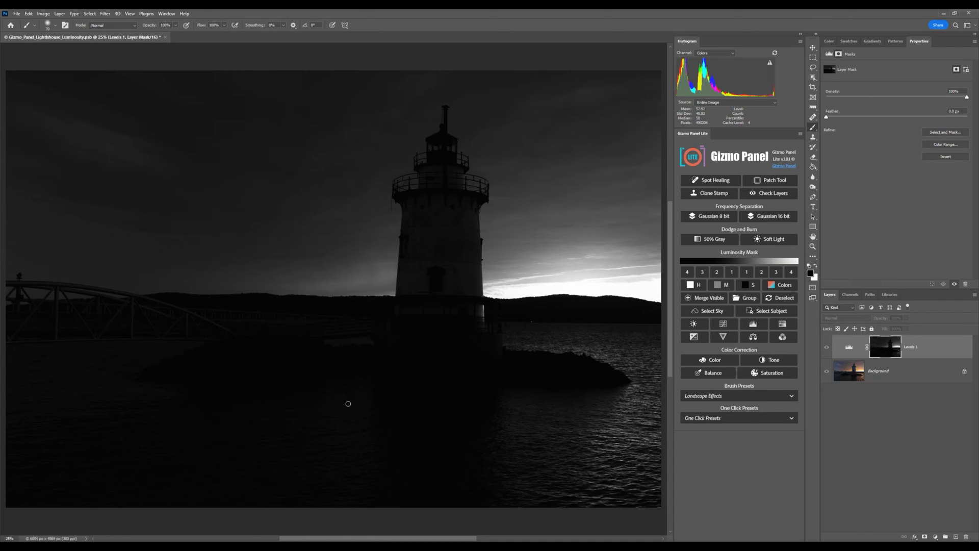
{"action": "left_click", "coordinate": [886, 349], "text": "alt"}
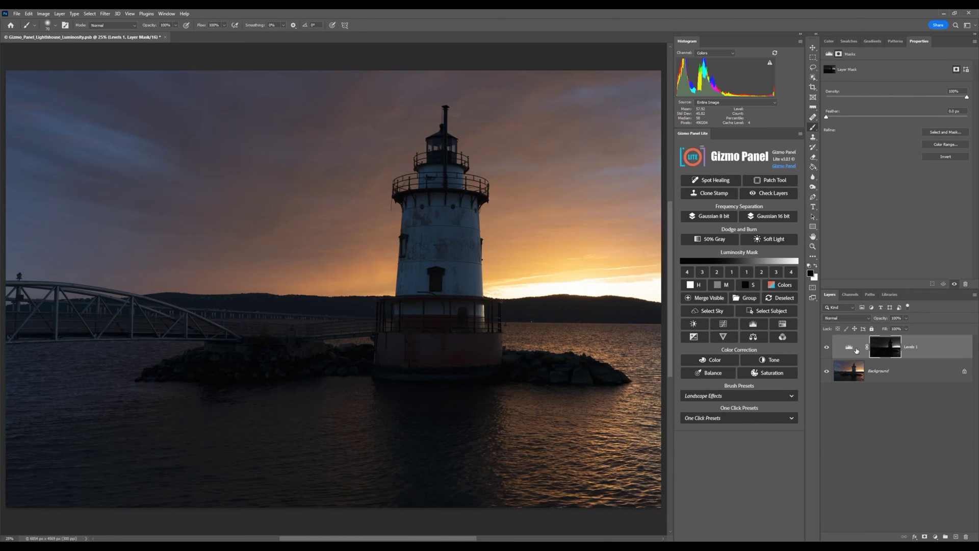
- In the Levels 1 adjustment, raise the black input level to 93 and set the midtone level to 0.86
{"action": "left_click", "coordinate": [849, 348]}
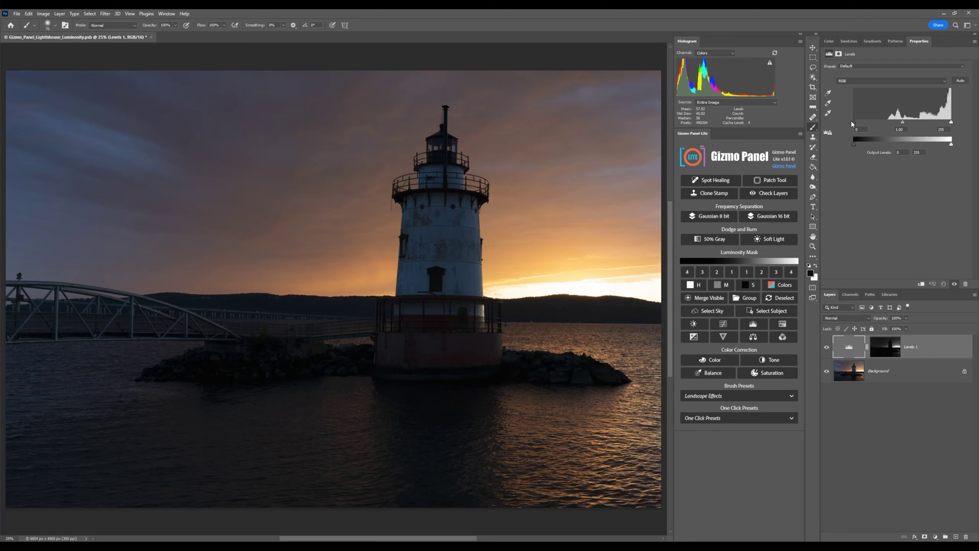
{"action": "left_click_drag", "start_coordinate": [854, 123], "coordinate": [886, 127]}
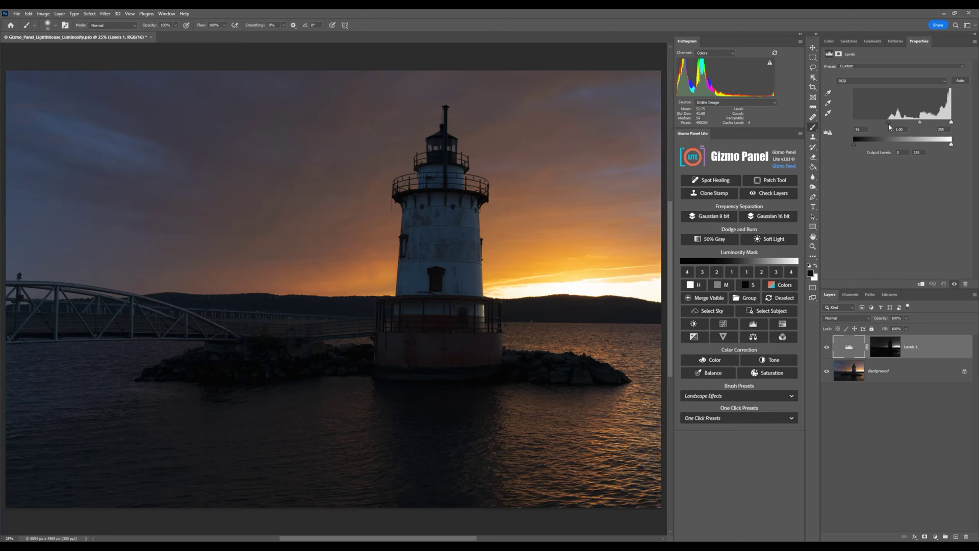
{"action": "left_click_drag", "start_coordinate": [921, 124], "coordinate": [924, 124]}
- Compare the photo before and after the Levels 1 adjustment by hiding and showing the layer twice
{"action": "left_click", "coordinate": [827, 349]}
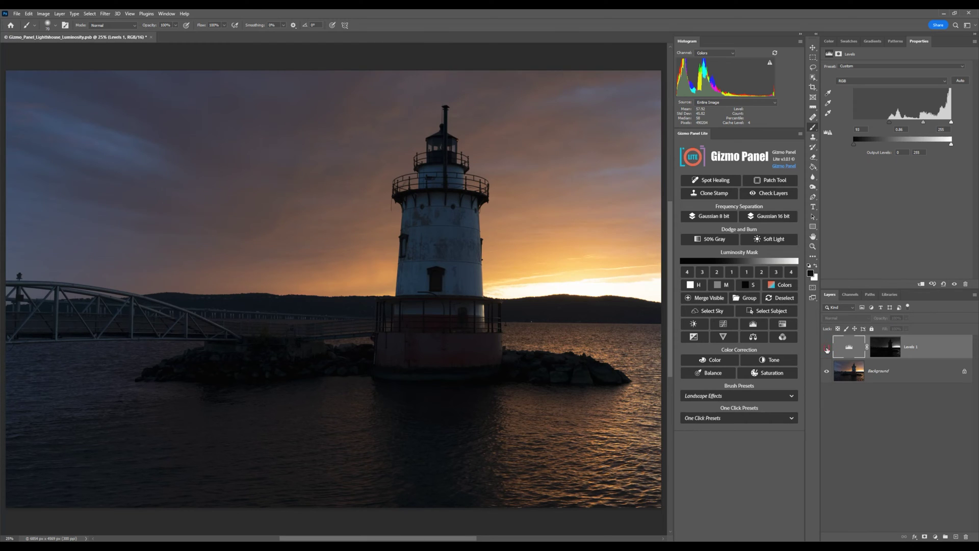
{"action": "left_click", "coordinate": [826, 350]}
{"action": "left_click", "coordinate": [827, 350]}
{"action": "left_click", "coordinate": [826, 349]}
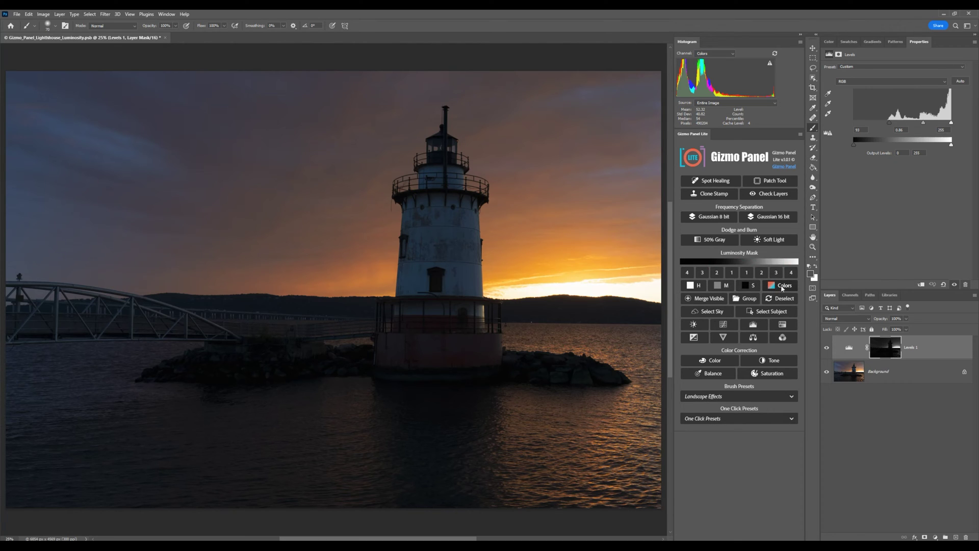
- Build a color-based luminosity selection from the orange sky near the lighthouse and output it to a Levels adjustment layer
{"action": "left_click", "coordinate": [783, 287]}
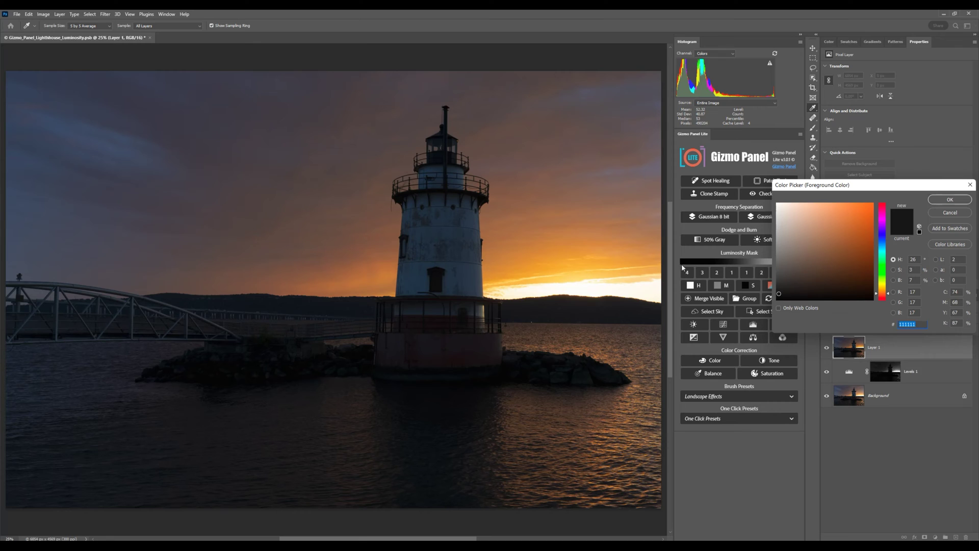
{"action": "left_click", "coordinate": [336, 267]}
{"action": "left_click", "coordinate": [935, 201]}
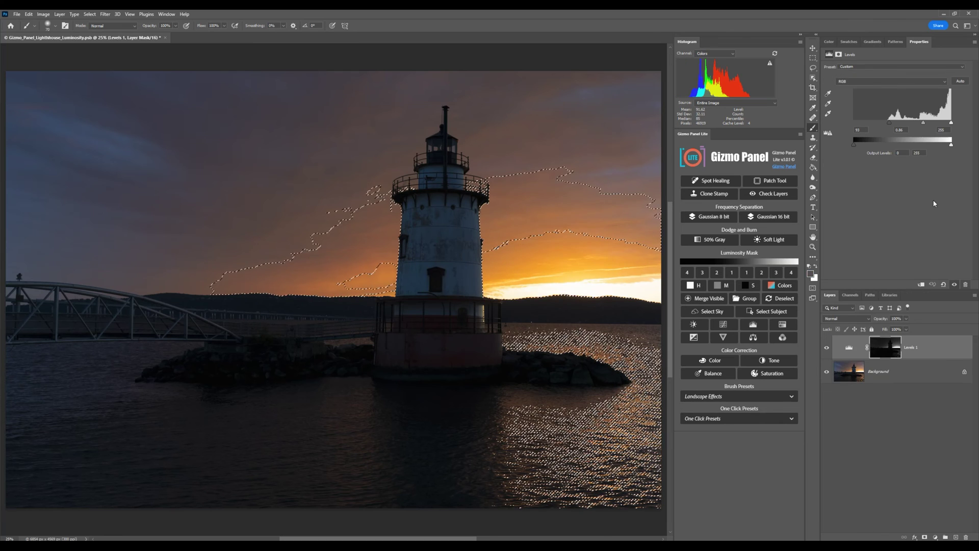
{"action": "left_click", "coordinate": [754, 325]}
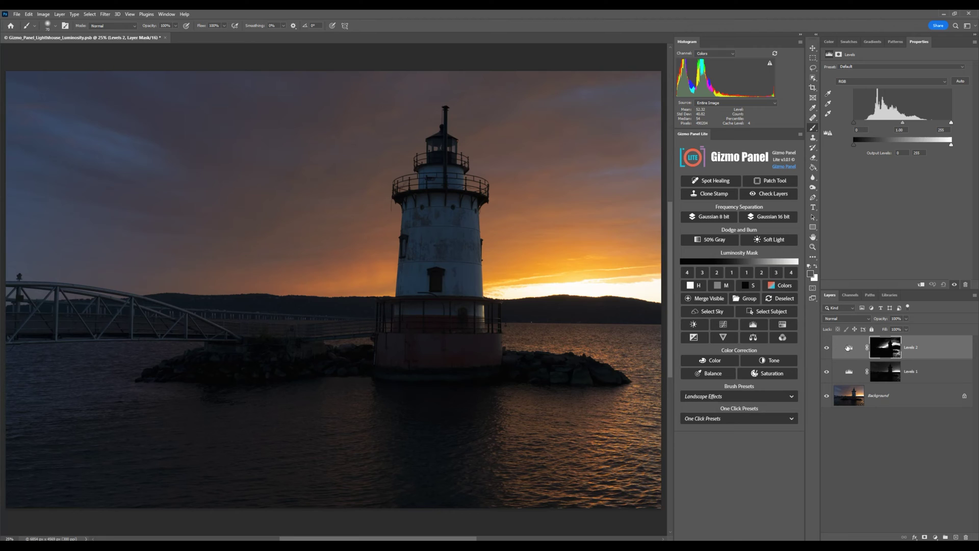
- Examine the Levels 2 layer mask in black and white twice, returning to the normal image view each time
{"action": "left_click", "coordinate": [849, 348]}
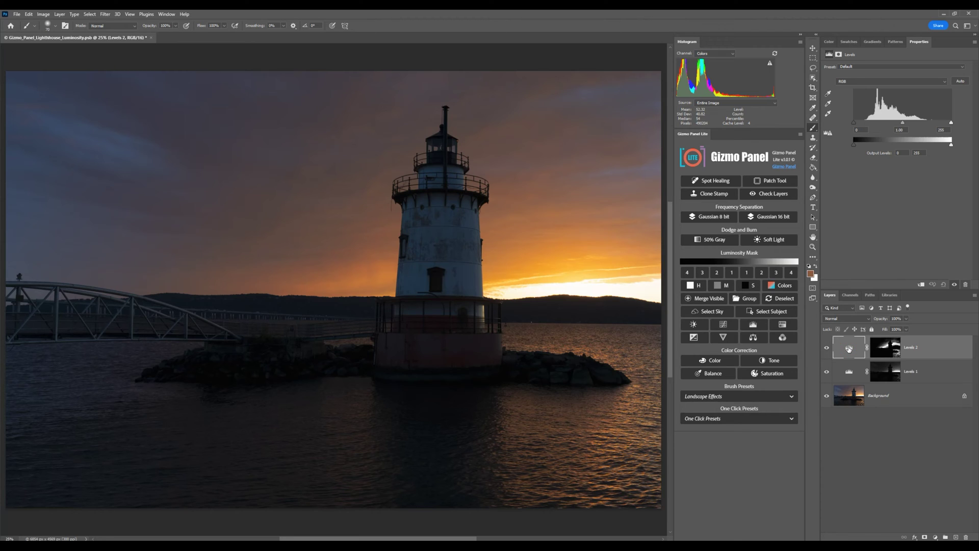
{"action": "left_click", "coordinate": [883, 351]}
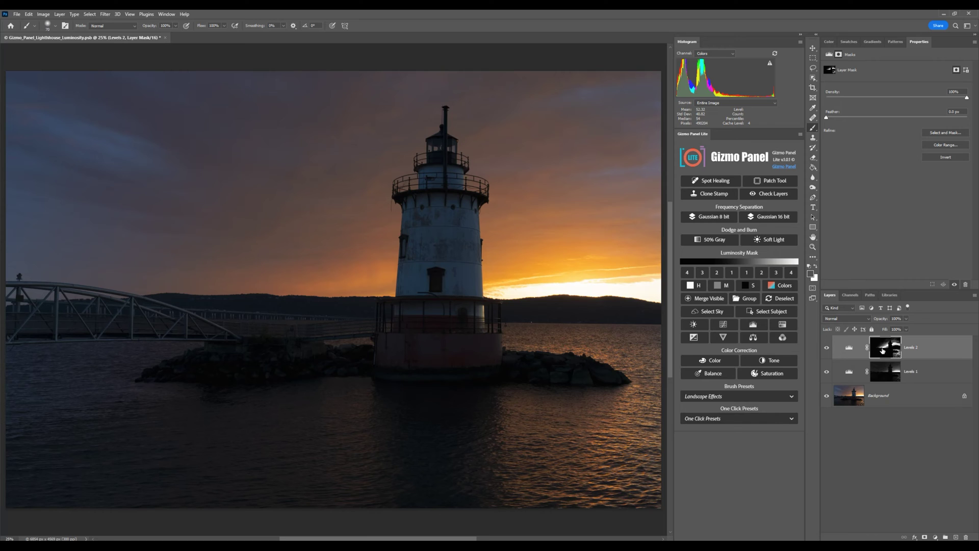
{"action": "left_click", "coordinate": [882, 351], "text": "alt"}
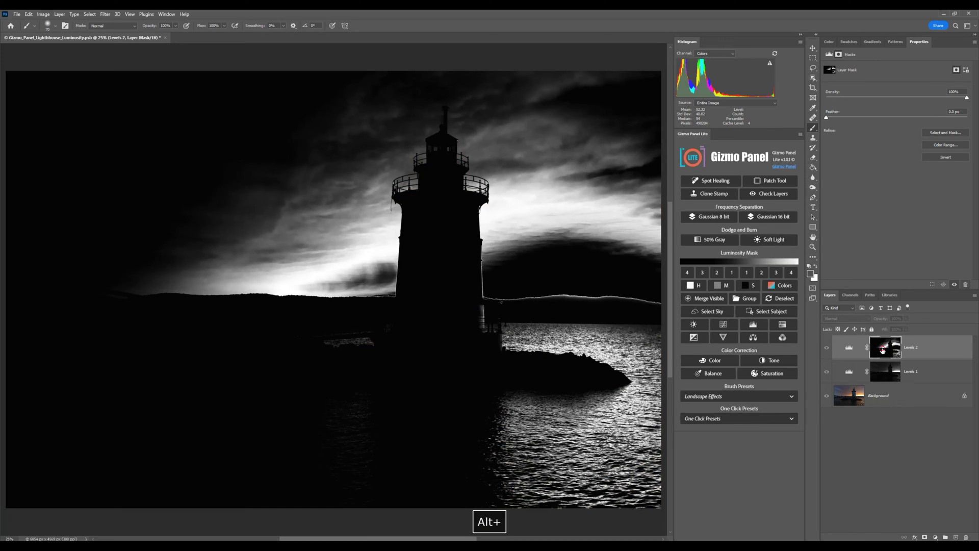
{"action": "left_click", "coordinate": [882, 351], "text": "alt"}
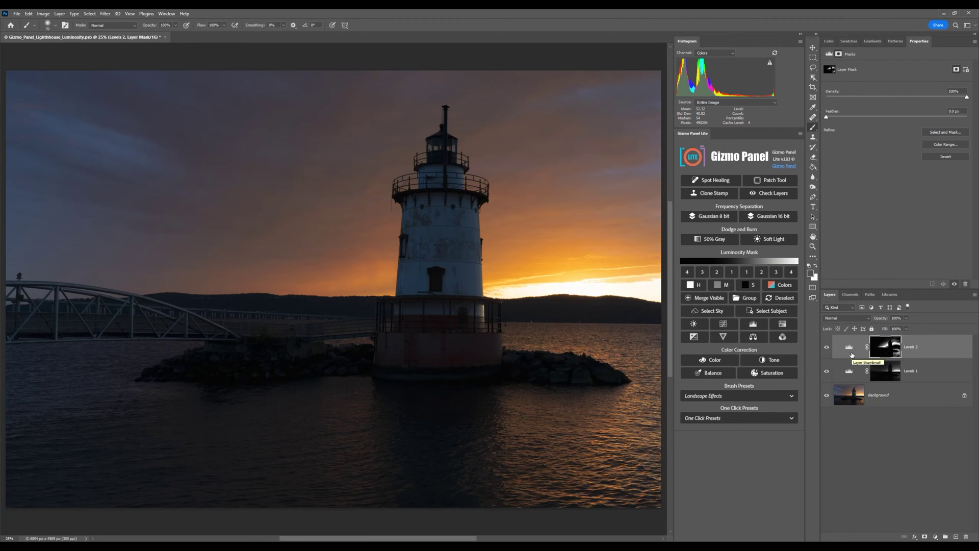
{"action": "left_click", "coordinate": [882, 350], "text": "alt"}
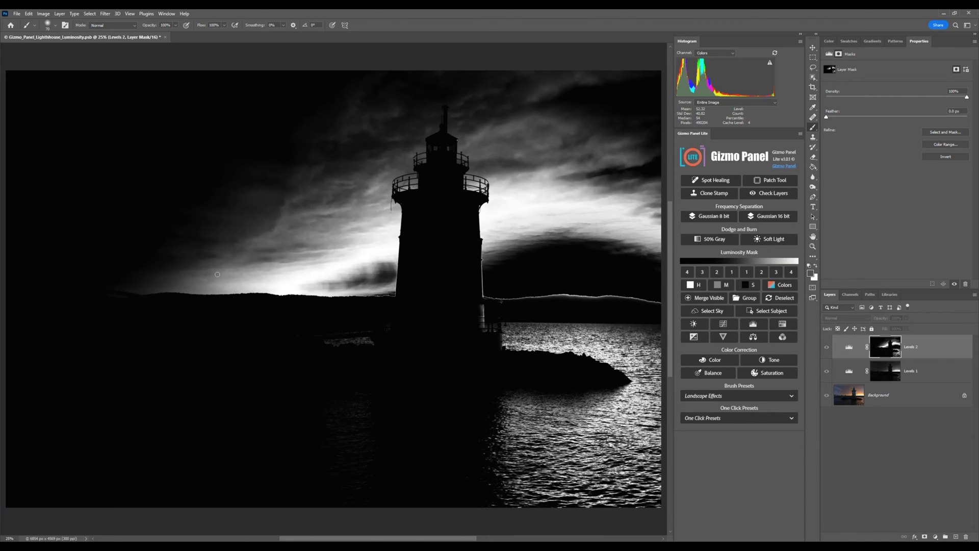
{"action": "left_click", "coordinate": [881, 349], "text": "alt"}
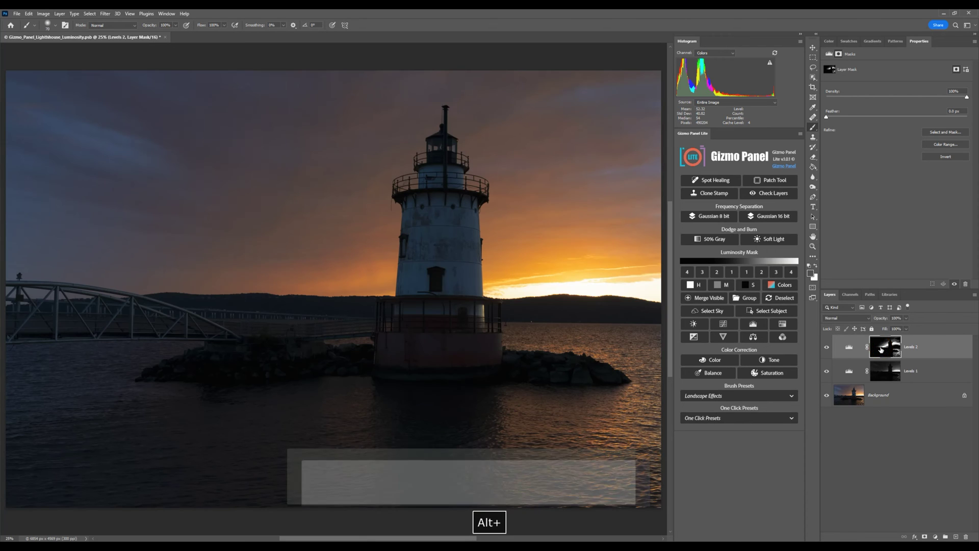
- In the Levels 2 adjustment, set the black input level to 28 and the white input level to 191
{"action": "left_click", "coordinate": [848, 349]}
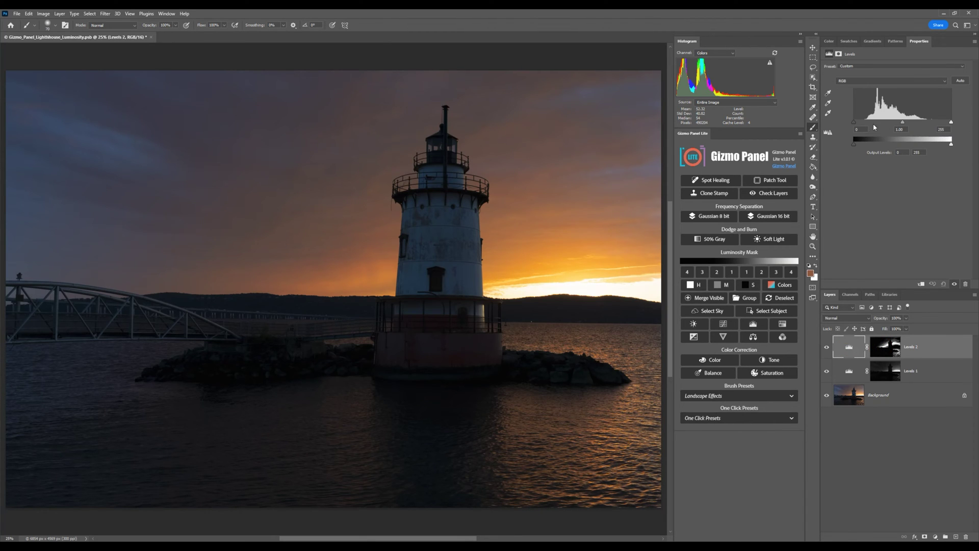
{"action": "left_click_drag", "start_coordinate": [855, 125], "coordinate": [863, 125]}
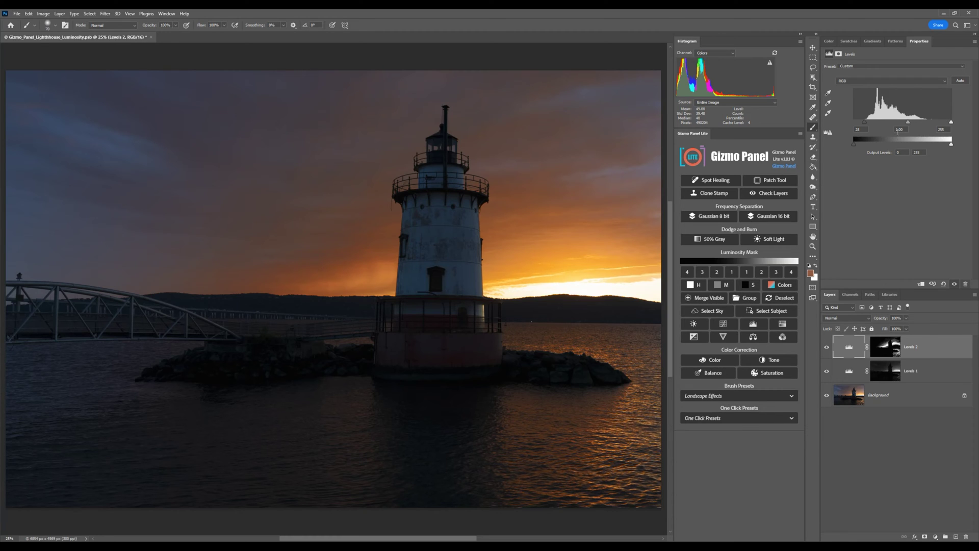
{"action": "left_click_drag", "start_coordinate": [951, 122], "coordinate": [927, 122]}
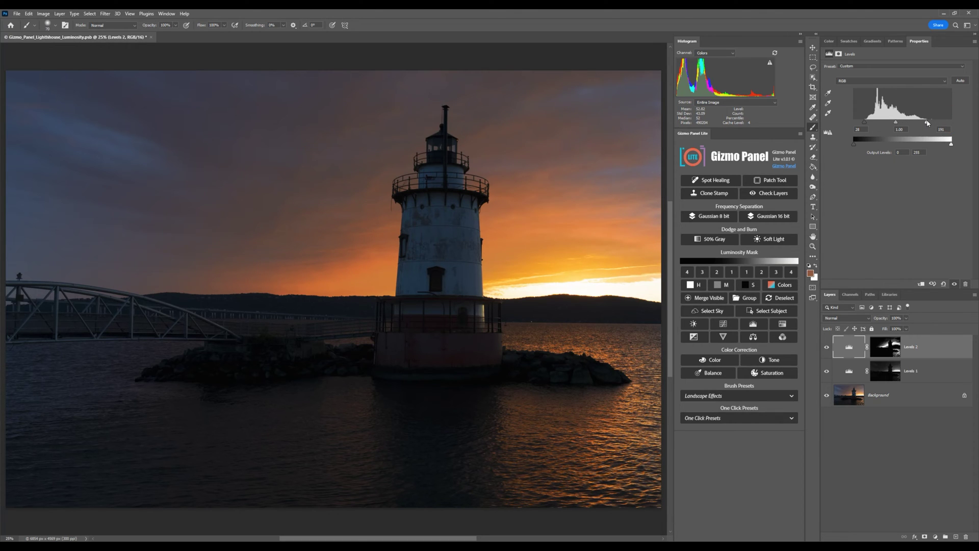
- Compare the photo before and after the Levels 2 adjustment by hiding and showing the layer twice
{"action": "left_click", "coordinate": [827, 348]}
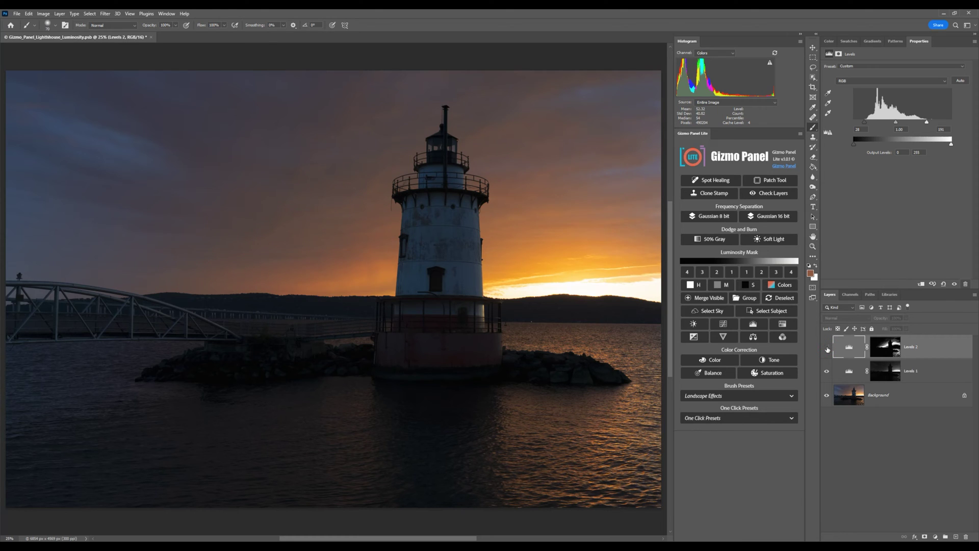
{"action": "left_click", "coordinate": [827, 349]}
{"action": "left_click", "coordinate": [827, 349]}
{"action": "left_click", "coordinate": [827, 349]}
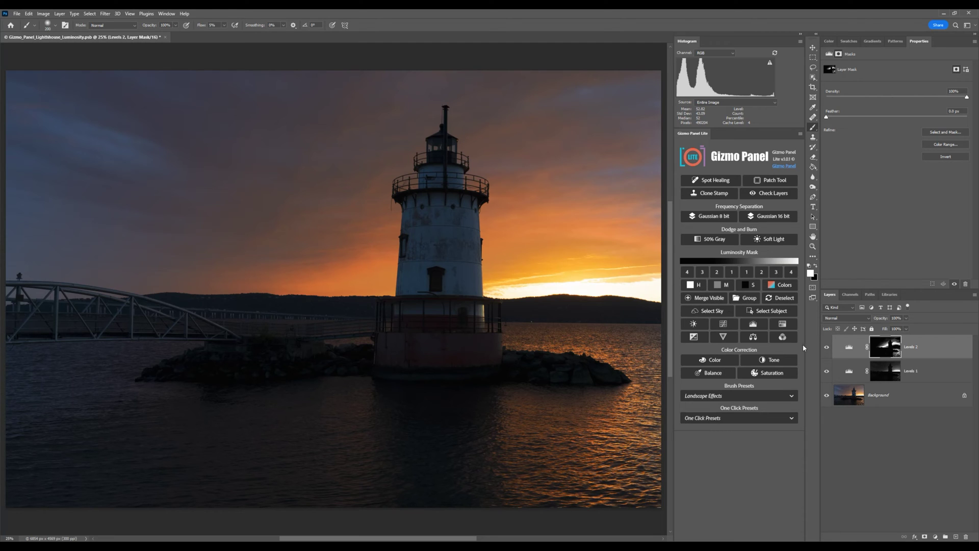
- Build a color-based selection from a dark blue tone (#25303f) and output it to a Channel Mixer adjustment layer
{"action": "left_click", "coordinate": [772, 286]}
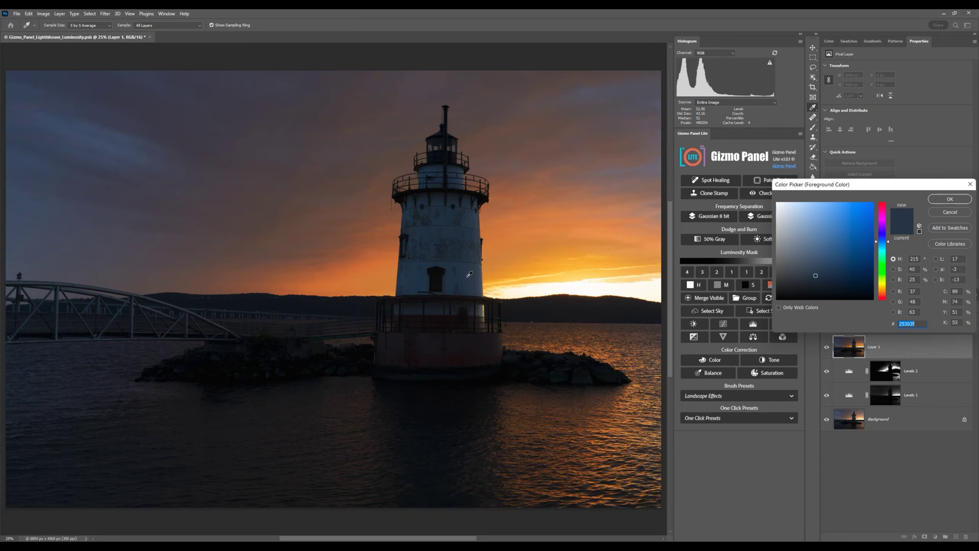
{"action": "left_click", "coordinate": [944, 199]}
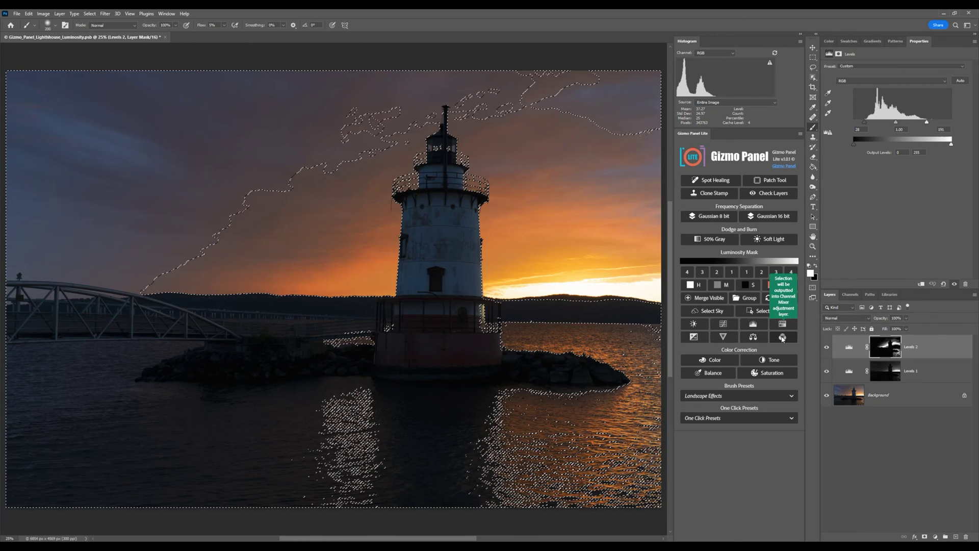
{"action": "left_click", "coordinate": [782, 337]}
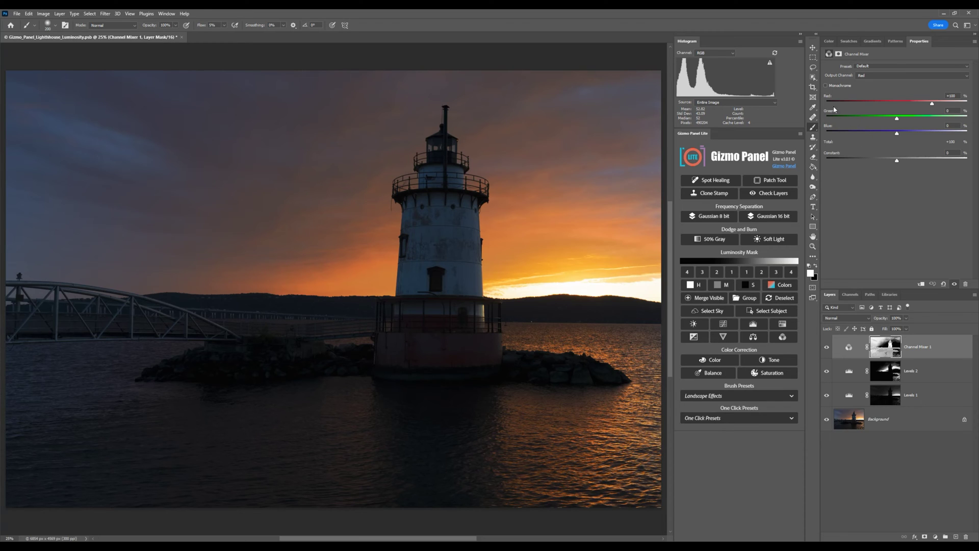
- Make the Channel Mixer adjustment monochrome and set its layer's blending mode to Luminosity
{"action": "left_click", "coordinate": [826, 86]}
{"action": "left_click", "coordinate": [844, 321]}
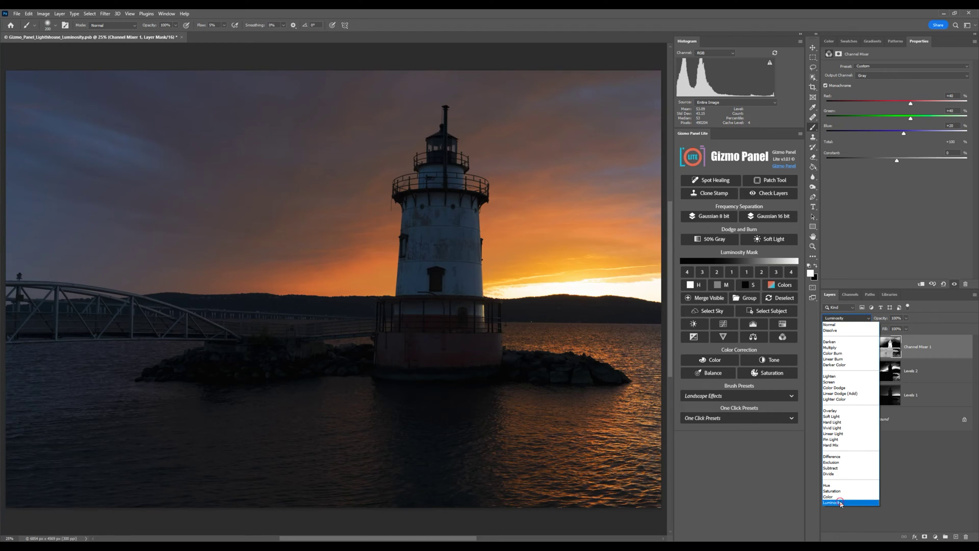
{"action": "left_click", "coordinate": [832, 503]}
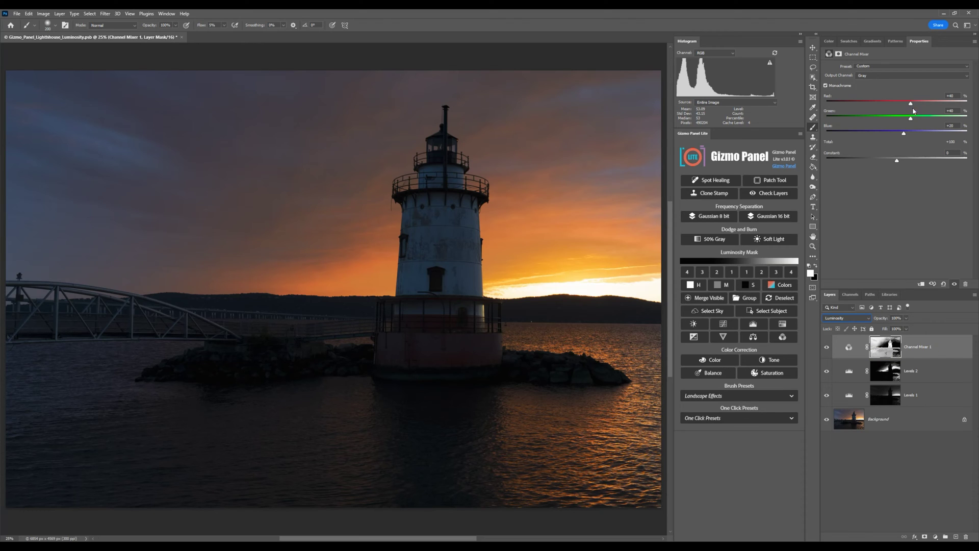
- In the Channel Mixer, set Red to +20%, Green to +20% and Blue to +179%
{"action": "left_click_drag", "start_coordinate": [911, 105], "coordinate": [902, 106]}
{"action": "type", "text": "20"}
{"action": "key", "text": "Tab"}
{"action": "type", "text": "20"}
{"action": "key", "text": "Tab"}
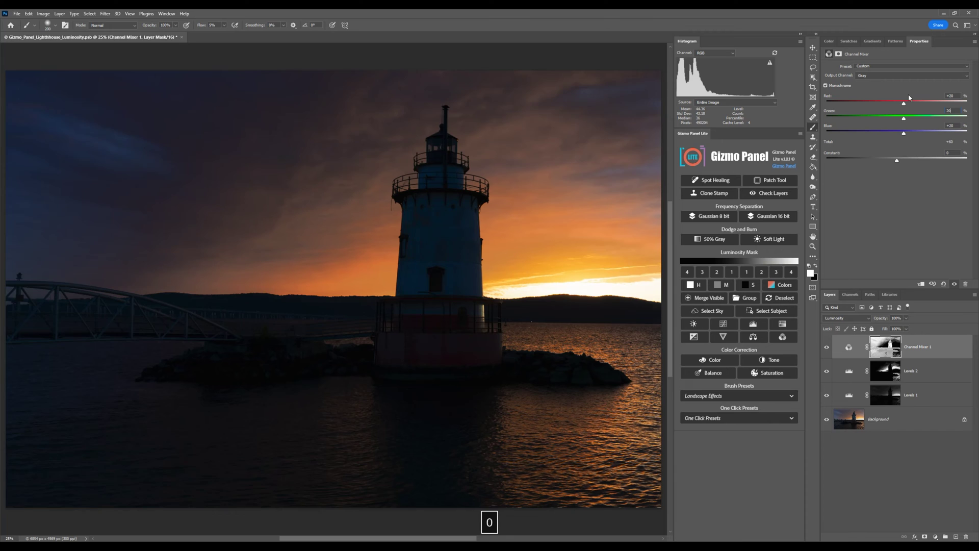
{"action": "left_click_drag", "start_coordinate": [904, 135], "coordinate": [961, 142]}
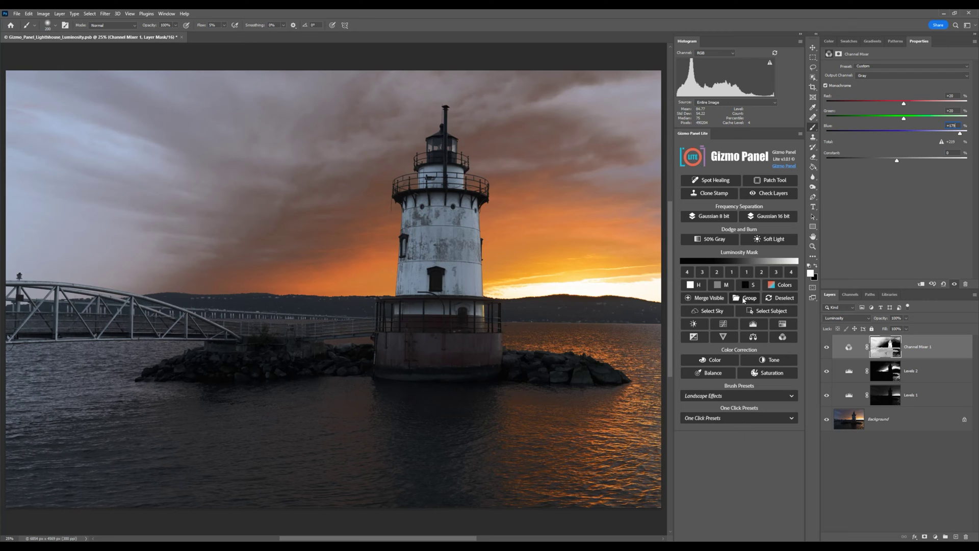
- Place the Channel Mixer layer in a group with a black mask, and collapse and expand the group
{"action": "left_click", "coordinate": [746, 298]}
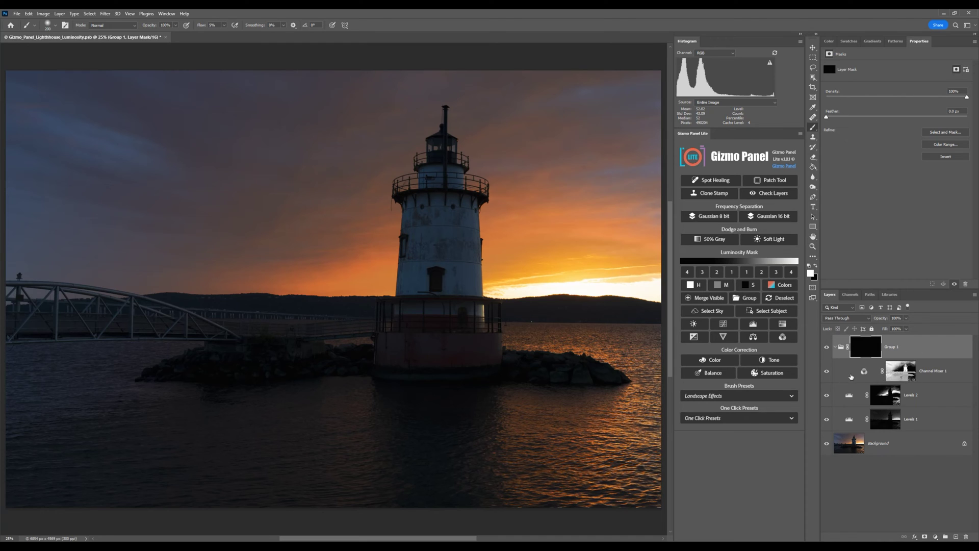
{"action": "left_click", "coordinate": [837, 348]}
{"action": "left_click", "coordinate": [835, 347]}
- Paint white over the lighthouse on the Group 1 mask at low flow, enlarging the brush to cover the tower down to its base
{"action": "mouse_move", "coordinate": [435, 221]}
{"action": "left_mouse_down"}
{"action": "mouse_move", "coordinate": [425, 273]}
{"action": "mouse_move", "coordinate": [413, 247]}
{"action": "mouse_move", "coordinate": [434, 271]}
{"action": "left_mouse_up"}
{"action": "key", "text": "bracketright"}
{"action": "key", "text": "bracketright"}
{"action": "key", "text": "bracketright"}
{"action": "key", "text": "bracketright"}
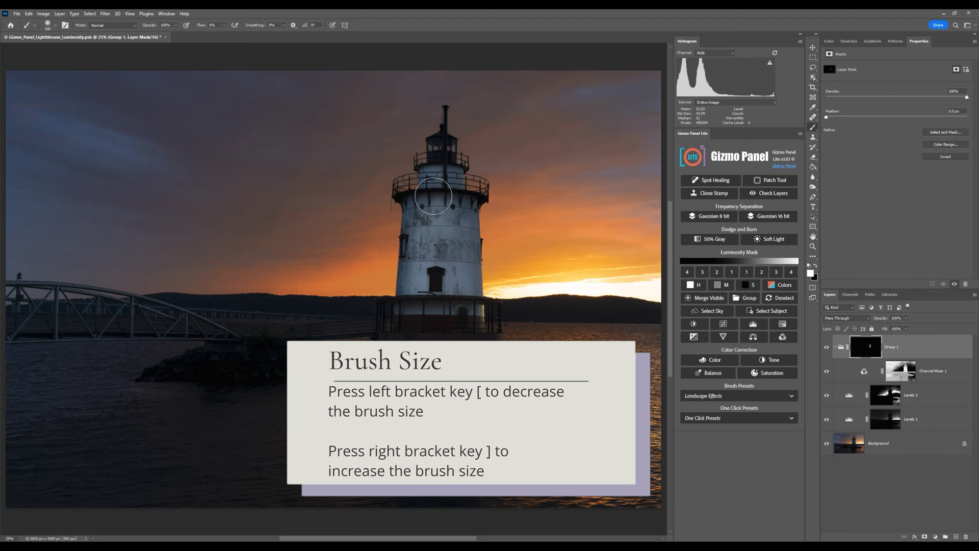
{"action": "mouse_move", "coordinate": [460, 272]}
{"action": "left_mouse_down"}
{"action": "mouse_move", "coordinate": [464, 343]}
{"action": "mouse_move", "coordinate": [440, 249]}
{"action": "mouse_move", "coordinate": [459, 259]}
{"action": "mouse_move", "coordinate": [466, 342]}
{"action": "left_mouse_up"}
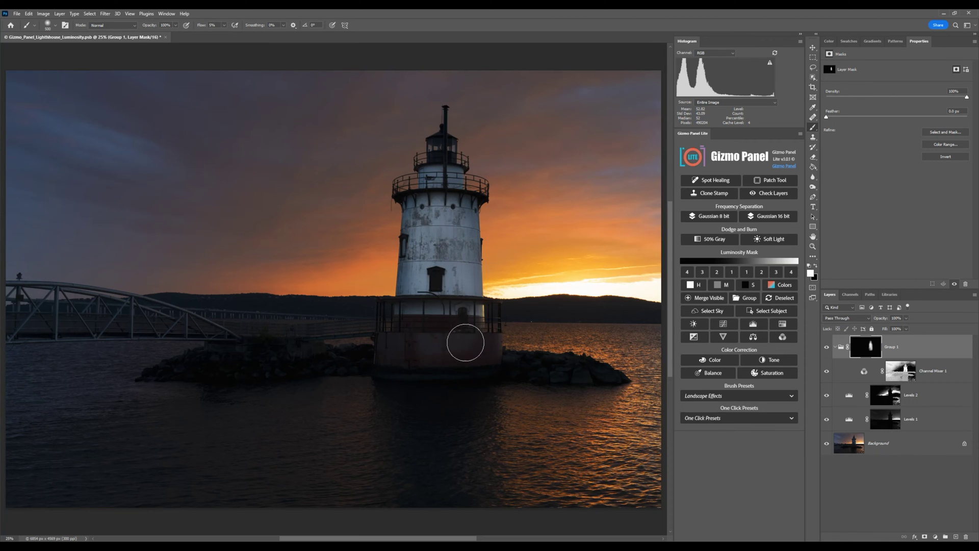
- Collapse Group 1 and compare the lighthouse with and without it by hiding and showing the group twice
{"action": "left_click", "coordinate": [834, 347]}
{"action": "left_click", "coordinate": [827, 347]}
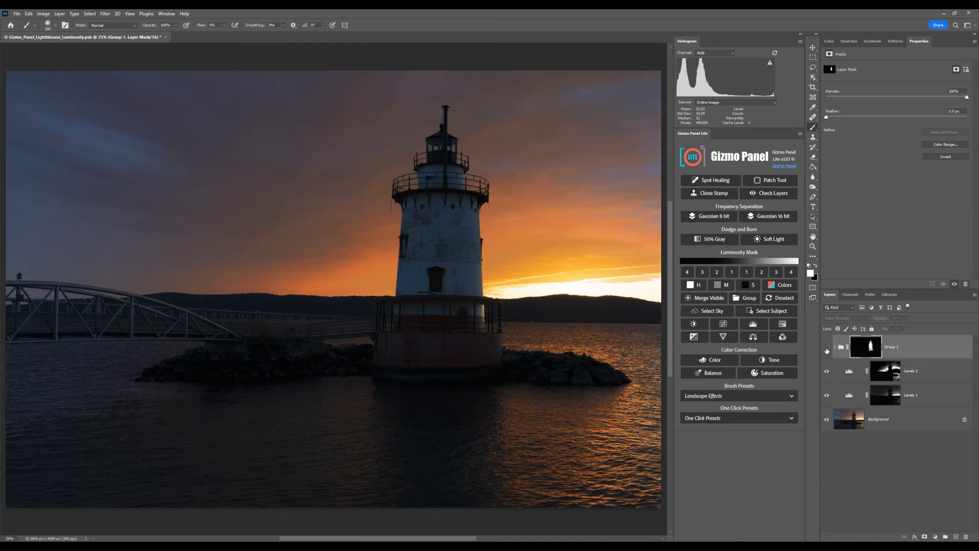
{"action": "left_click", "coordinate": [827, 349]}
{"action": "left_click", "coordinate": [827, 348]}
{"action": "left_click", "coordinate": [827, 349]}
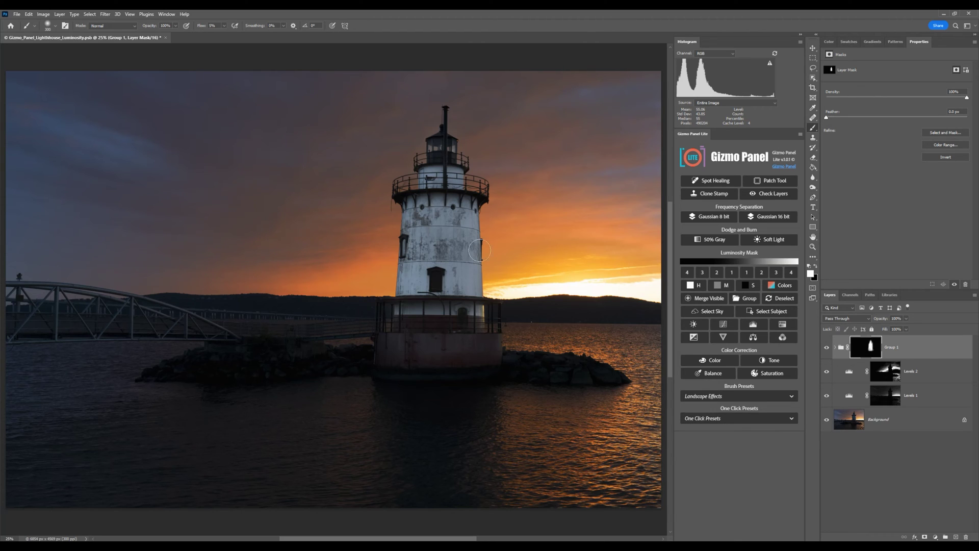
- Build a color-based luminosity selection sampled from the muted clouds in the upper sky beside the lighthouse
{"action": "left_click", "coordinate": [783, 287]}
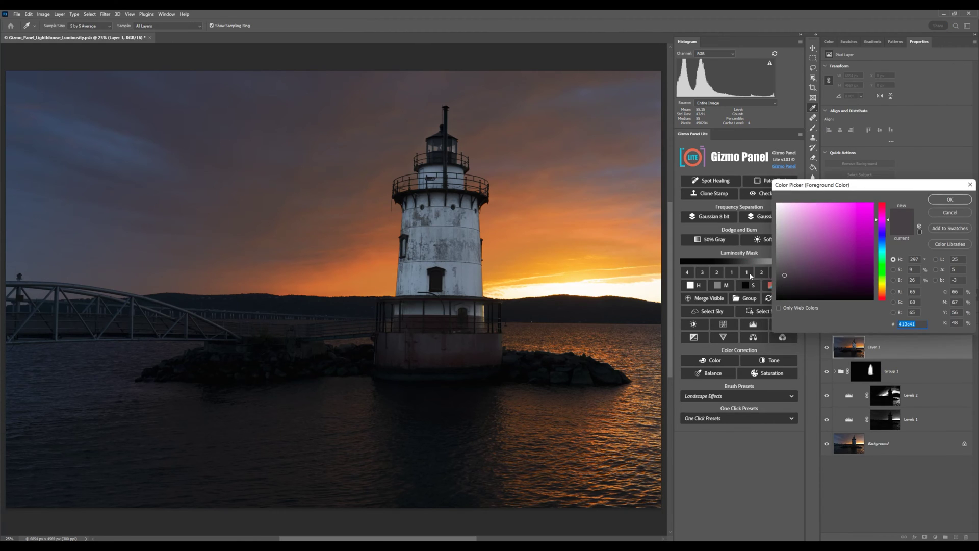
{"action": "left_click", "coordinate": [280, 158]}
{"action": "left_click", "coordinate": [944, 203]}
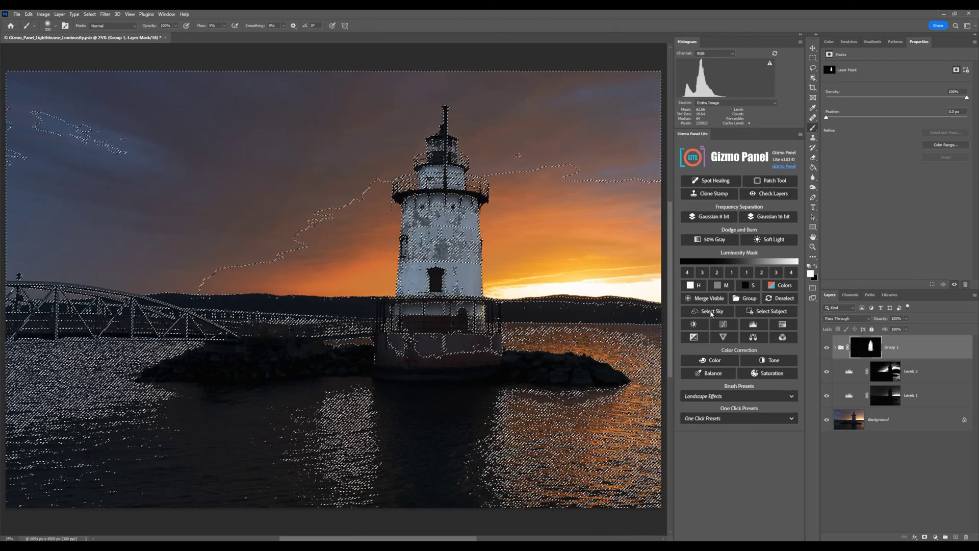
- Output the cloud selection to a Levels adjustment layer with input levels of 16 black, 0.69 midtone and 129 white
{"action": "left_click", "coordinate": [753, 325]}
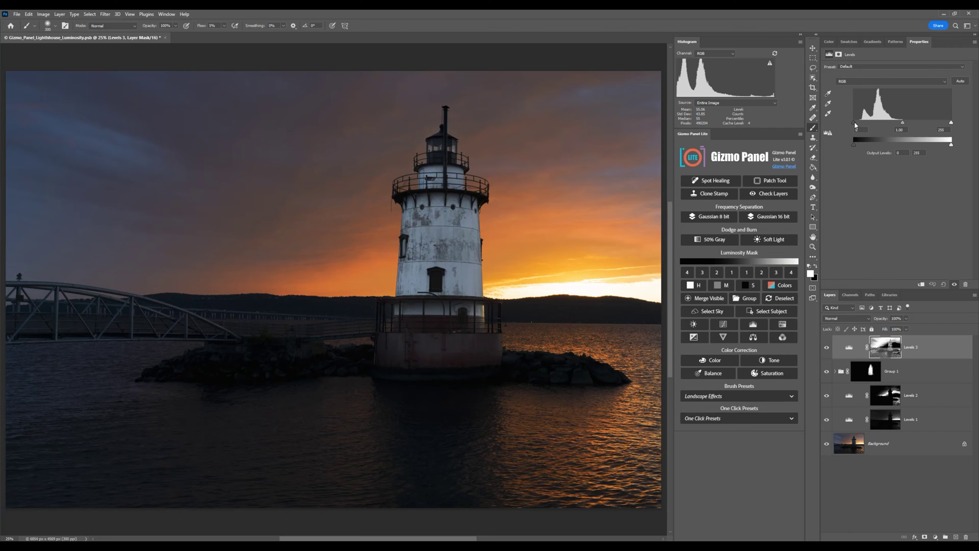
{"action": "left_click_drag", "start_coordinate": [855, 122], "coordinate": [860, 123]}
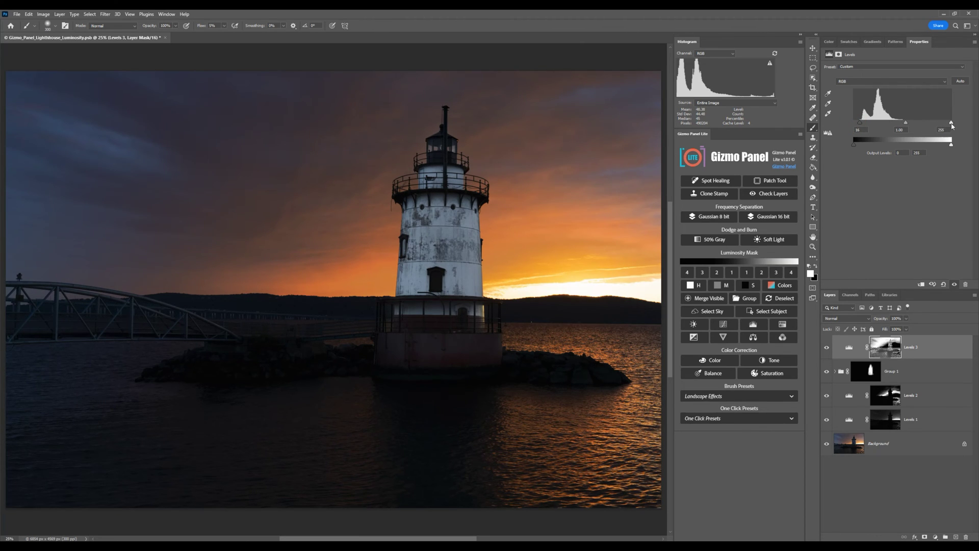
{"action": "left_click_drag", "start_coordinate": [951, 124], "coordinate": [888, 125]}
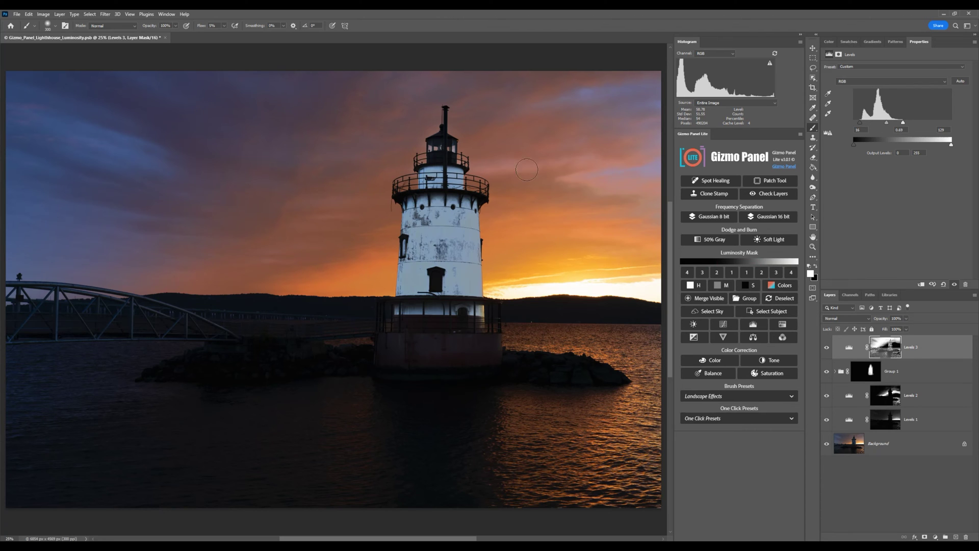
- Place the Levels 3 layer in a group with a black mask and check the group by collapsing, toggling and expanding it
{"action": "left_click", "coordinate": [746, 301]}
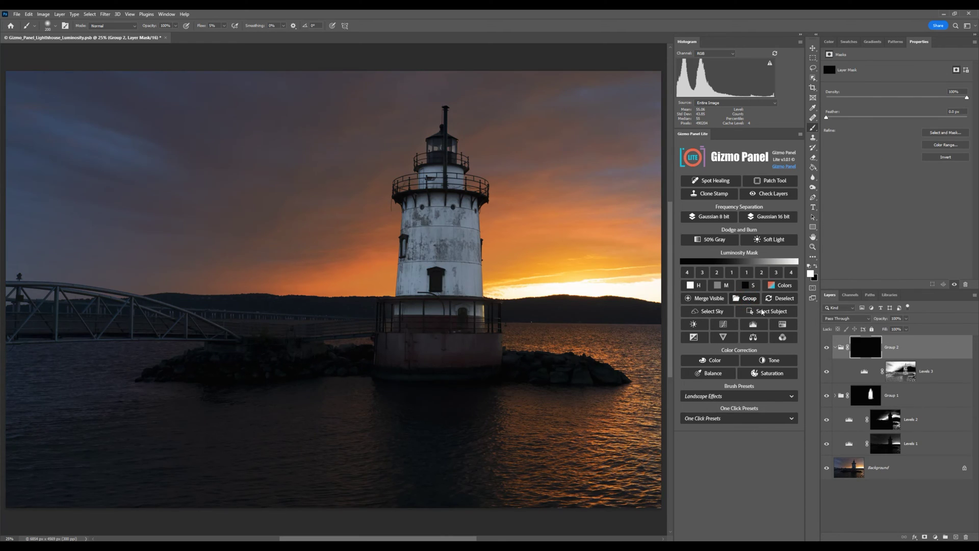
{"action": "left_click", "coordinate": [835, 348]}
{"action": "left_click", "coordinate": [827, 349]}
{"action": "left_click", "coordinate": [827, 349]}
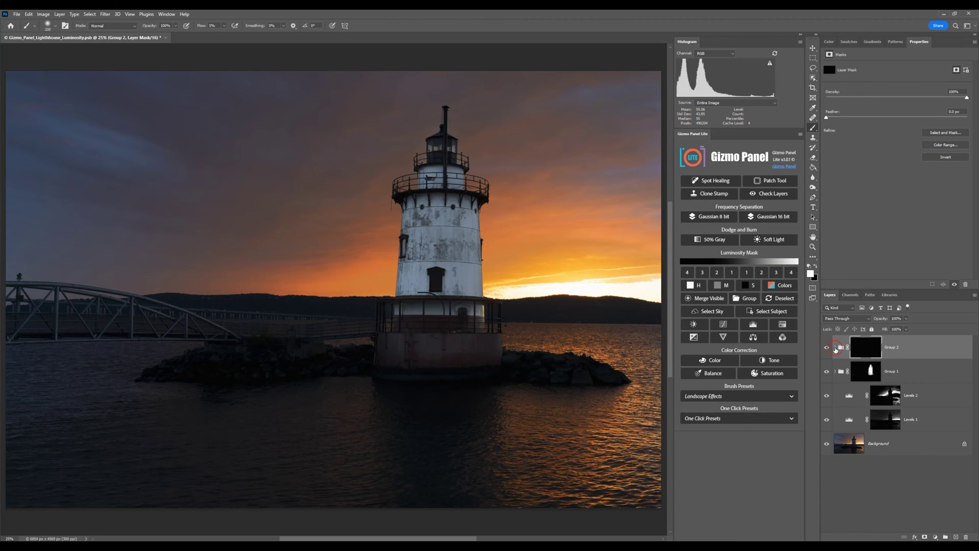
{"action": "left_click", "coordinate": [834, 348]}
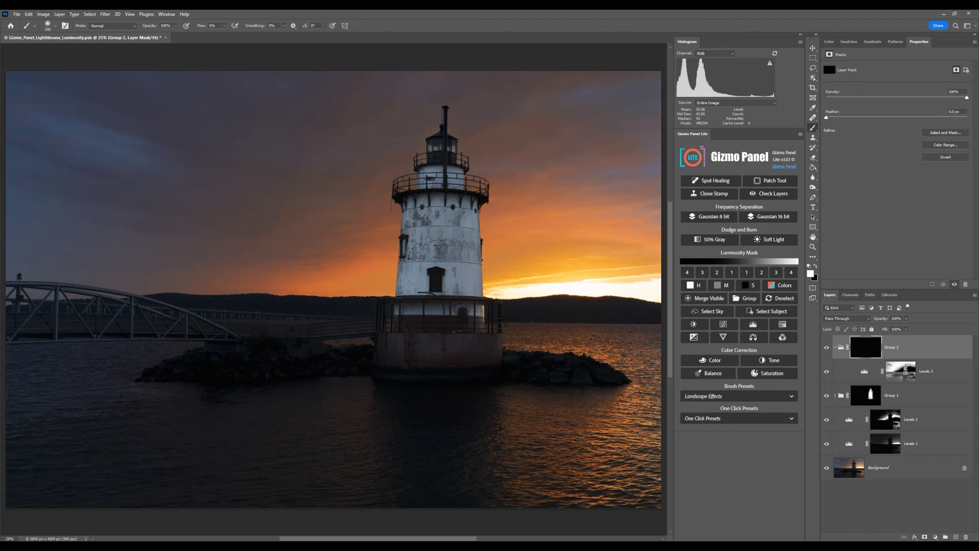
- Paint the clouds into Group 2's black mask with a soft white brush, enlarging the brush for broader areas of sky
{"action": "key", "text": "bracketright"}
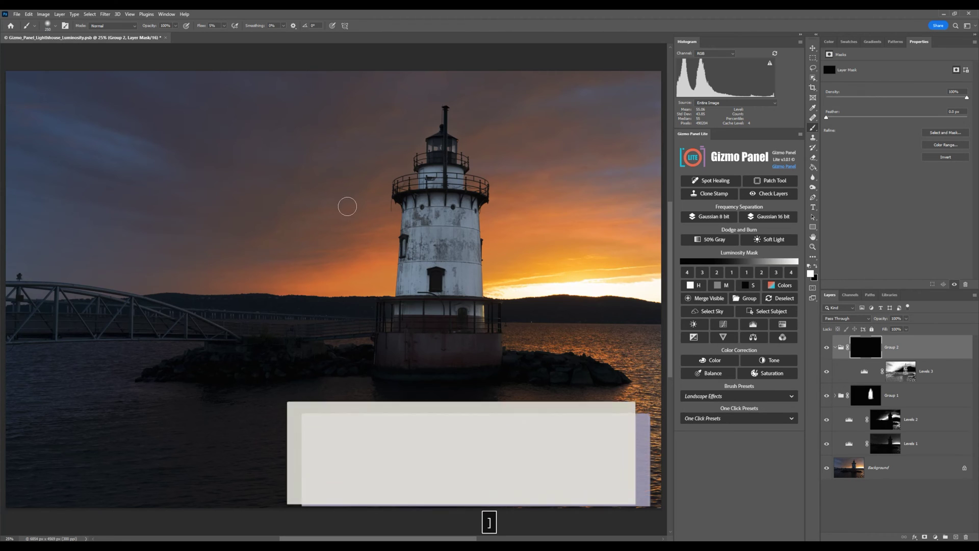
{"action": "key", "text": "bracketright"}
{"action": "key", "text": "bracketright"}
{"action": "key", "text": "bracketright"}
{"action": "key", "text": "bracketright"}
{"action": "key", "text": "bracketright"}
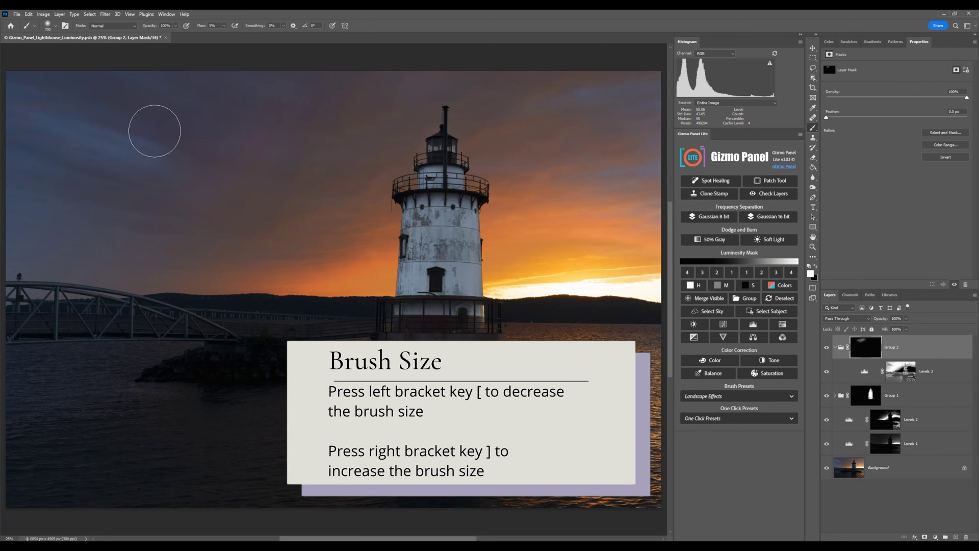
{"action": "key", "text": "bracketright"}
{"action": "key", "text": "bracketright"}
{"action": "key", "text": "bracketright"}
{"action": "key", "text": "bracketright"}
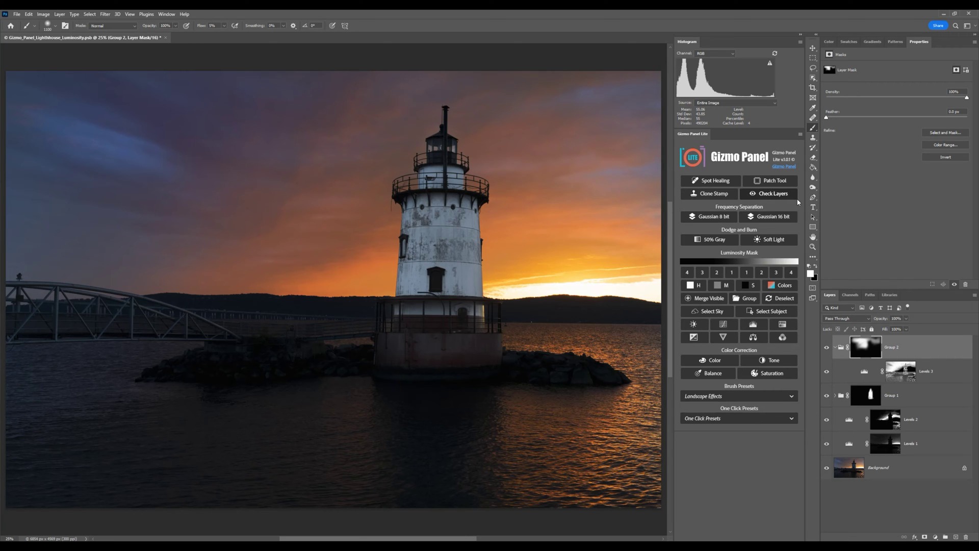
- Compare the sky with and without Group 2 by toggling its visibility twice, and collapse the group
{"action": "left_click", "coordinate": [827, 348]}
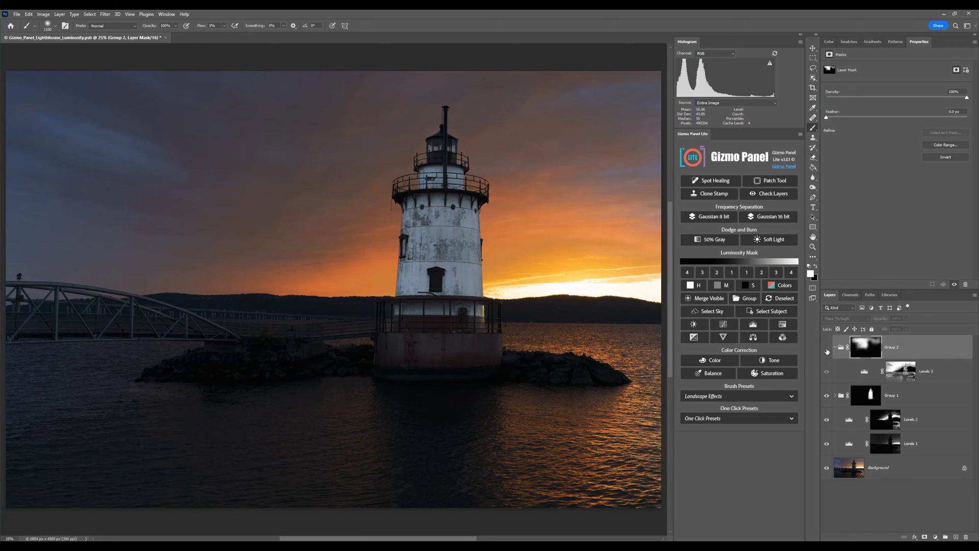
{"action": "left_click", "coordinate": [826, 348]}
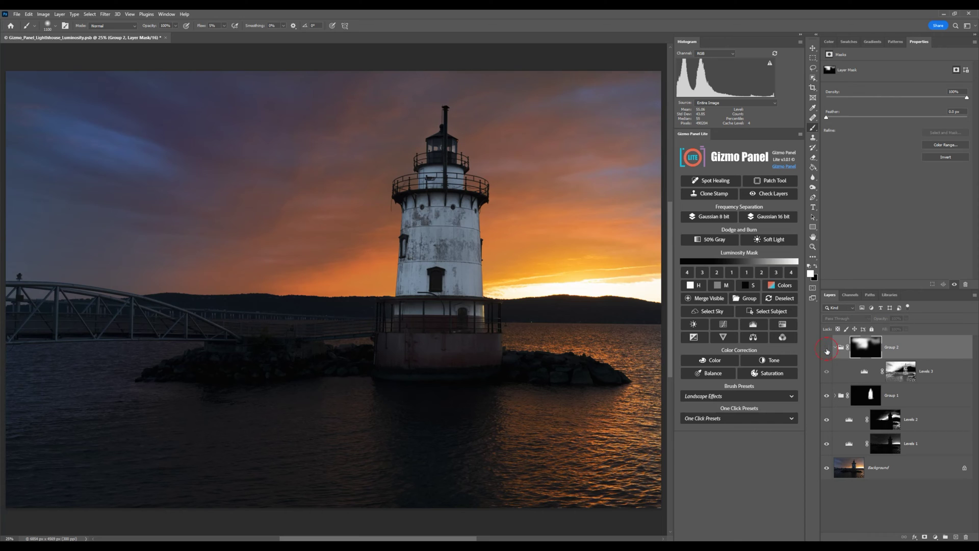
{"action": "left_click", "coordinate": [827, 348]}
{"action": "left_click", "coordinate": [827, 348]}
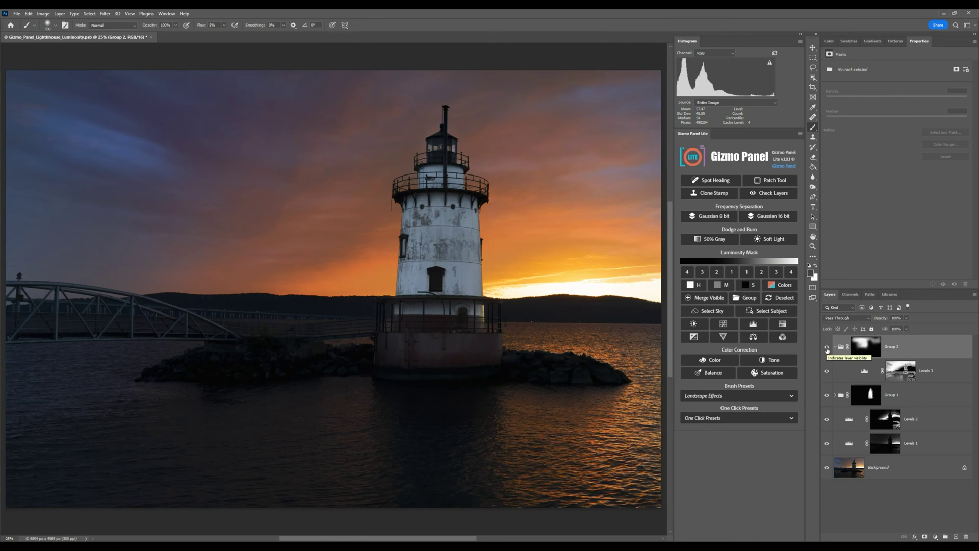
{"action": "left_click", "coordinate": [835, 347]}
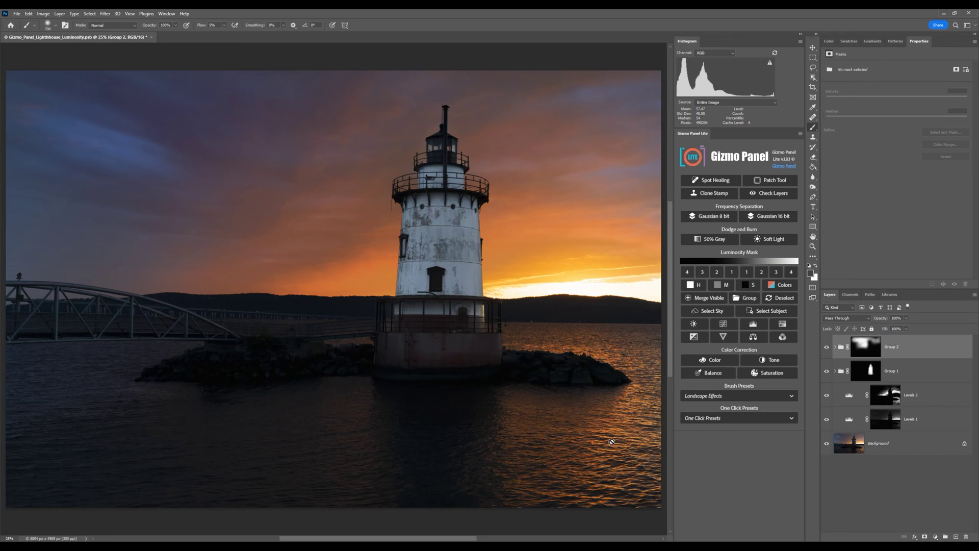
- Output a shadows luminosity selection to a Levels adjustment layer, lowering the white input level to 149 and adjusting the midtones
{"action": "left_click", "coordinate": [748, 288]}
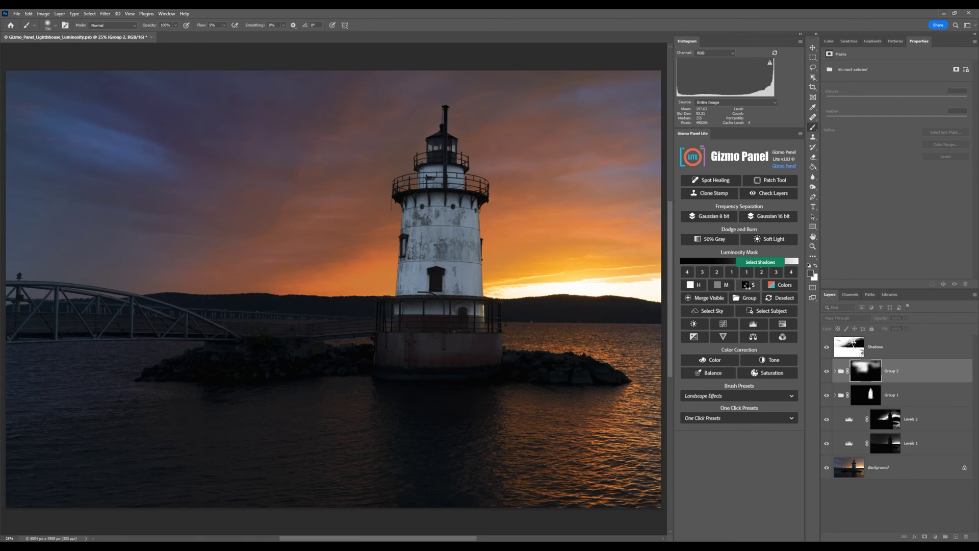
{"action": "left_click", "coordinate": [755, 325]}
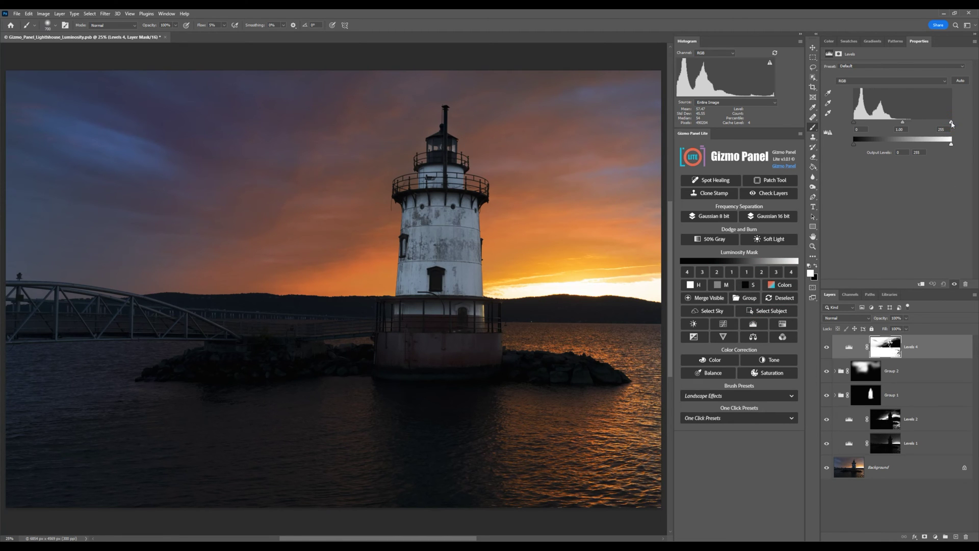
{"action": "left_click_drag", "start_coordinate": [952, 123], "coordinate": [911, 123]}
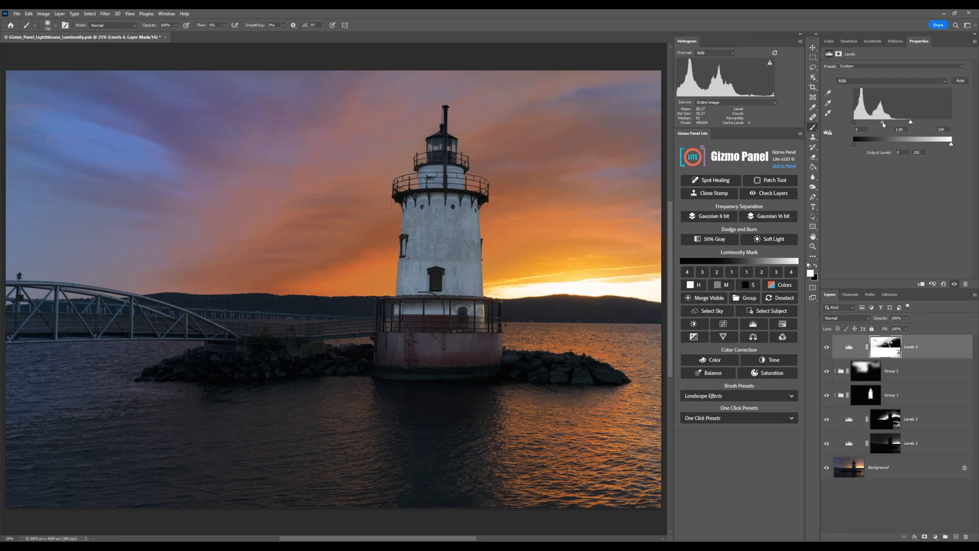
{"action": "left_click_drag", "start_coordinate": [884, 124], "coordinate": [882, 125]}
- Place the shadows Levels layer in a black-masked group and paint the rocks, nearby water and bridge into the mask with a larger brush
{"action": "left_click", "coordinate": [747, 297]}
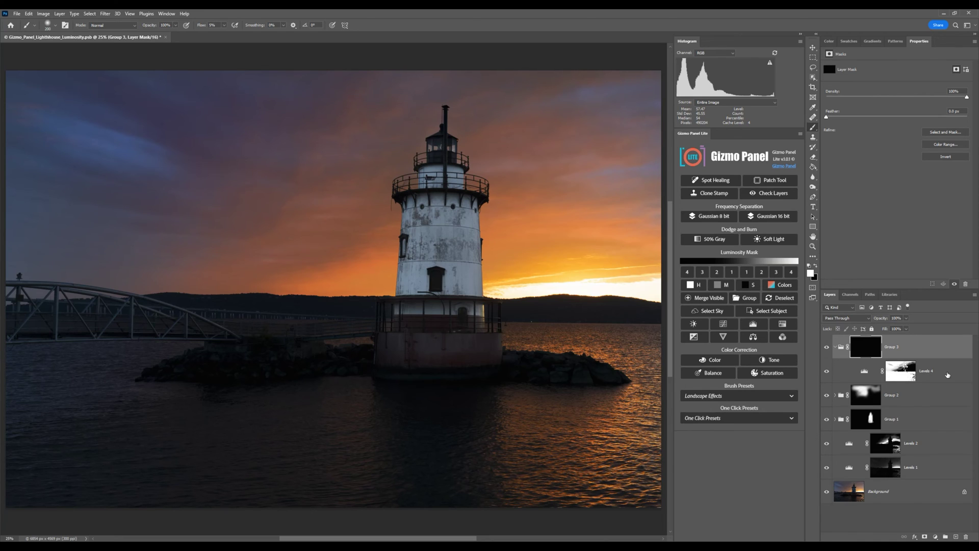
{"action": "key", "text": "bracketright"}
{"action": "key", "text": "bracketright"}
{"action": "key", "text": "bracketright"}
{"action": "mouse_move", "coordinate": [174, 362]}
{"action": "left_mouse_down"}
{"action": "mouse_move", "coordinate": [354, 356]}
{"action": "mouse_move", "coordinate": [234, 362]}
{"action": "mouse_move", "coordinate": [206, 389]}
{"action": "left_mouse_up"}
{"action": "left_click_drag", "start_coordinate": [485, 374], "coordinate": [400, 442]}
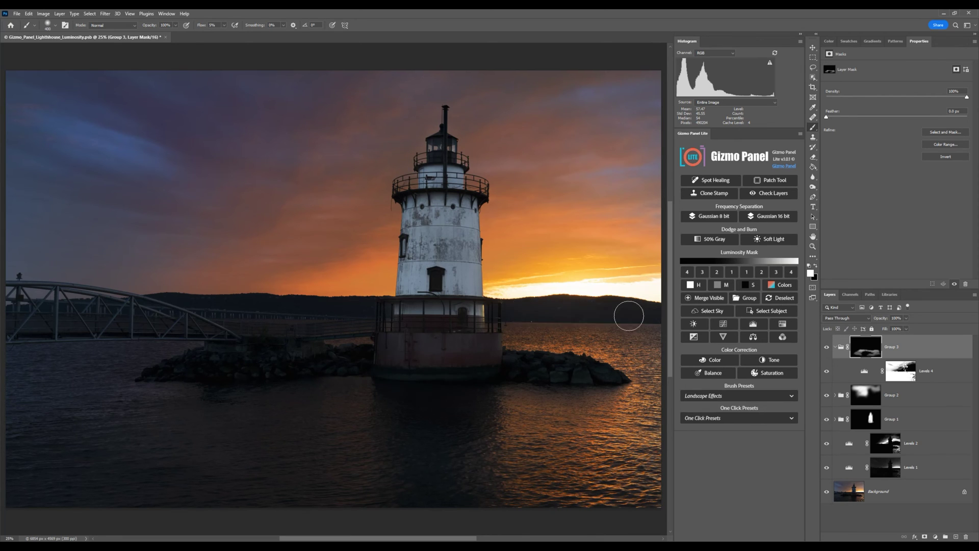
{"action": "left_click_drag", "start_coordinate": [272, 360], "coordinate": [144, 348]}
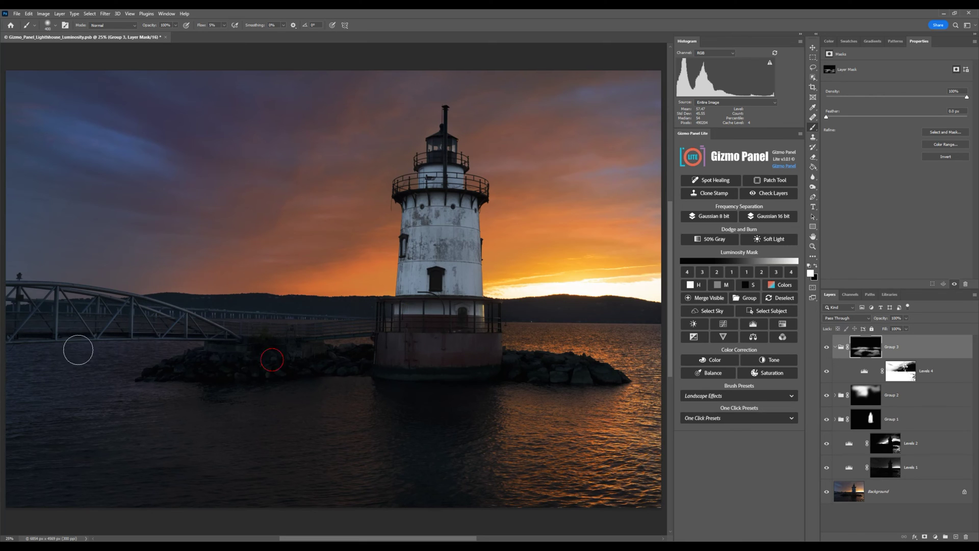
- Compare the rocks and water with and without Group 3 by toggling its visibility twice, and collapse the group
{"action": "left_click", "coordinate": [827, 348]}
{"action": "left_click", "coordinate": [827, 348]}
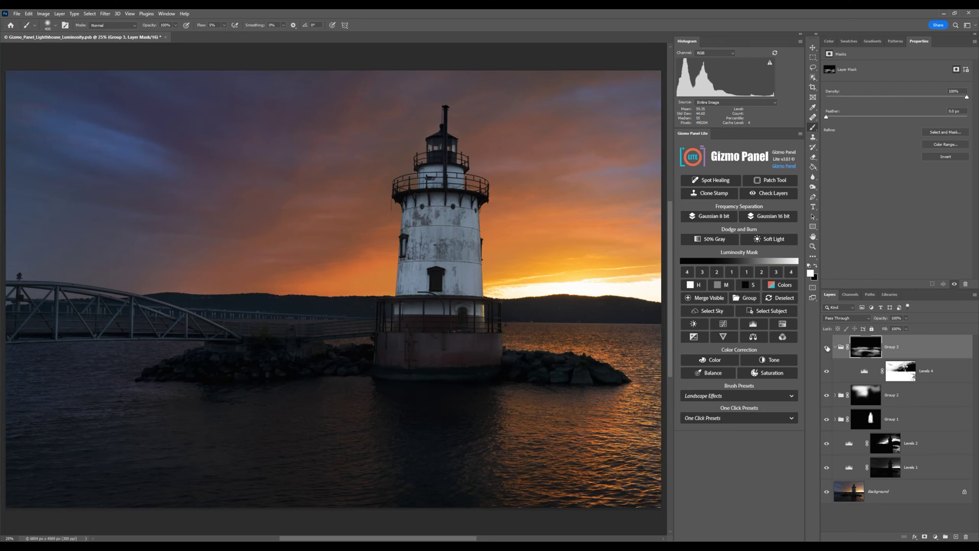
{"action": "left_click", "coordinate": [827, 347]}
{"action": "left_click", "coordinate": [827, 348]}
{"action": "left_click", "coordinate": [835, 348]}
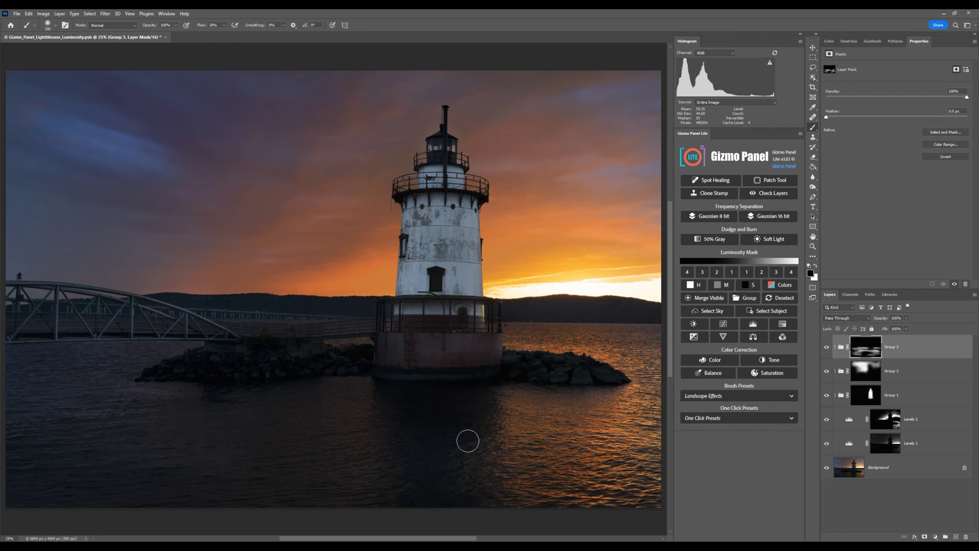
- Load the level 2 darks luminosity selection and output it to a Curves adjustment layer
{"action": "left_click", "coordinate": [702, 272]}
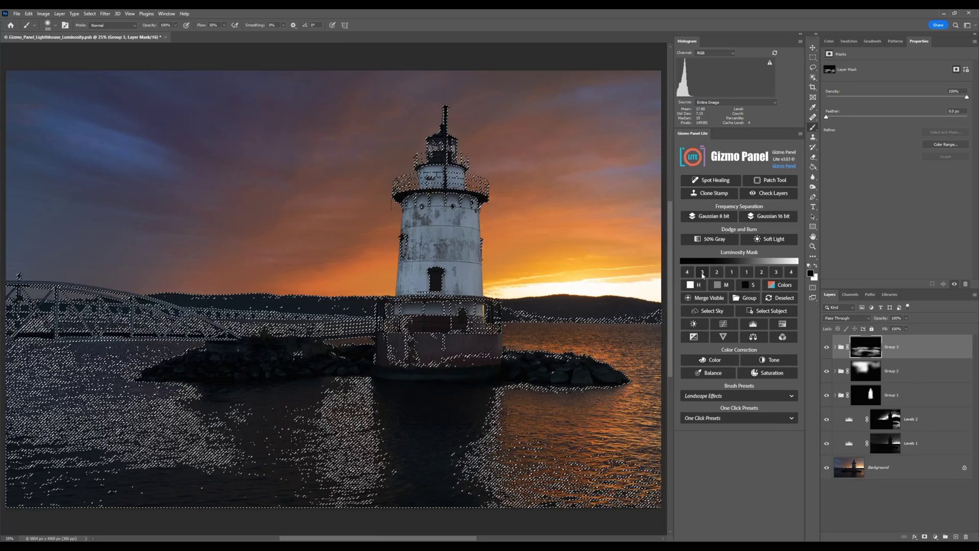
{"action": "left_click", "coordinate": [717, 272]}
{"action": "left_click", "coordinate": [719, 275]}
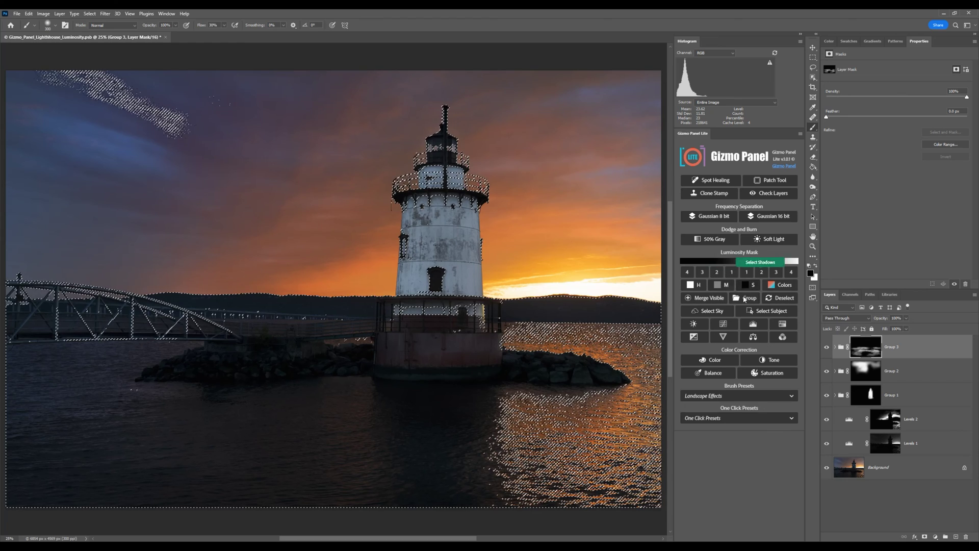
{"action": "left_click", "coordinate": [723, 327]}
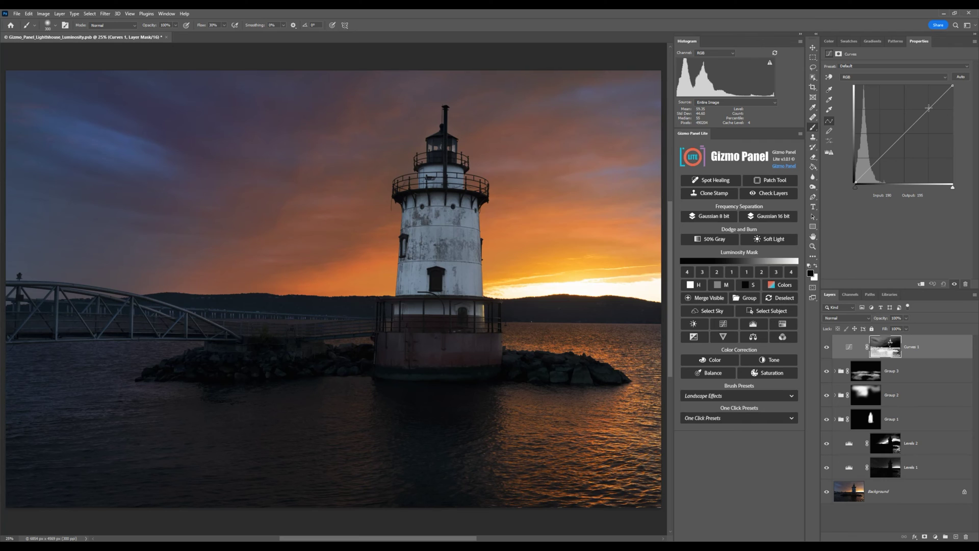
- Shape the Curves 1 adjustment into a contrast curve with a raised highlight point and a lower point restraining the shadows
{"action": "left_click", "coordinate": [930, 107]}
{"action": "left_click_drag", "start_coordinate": [930, 107], "coordinate": [925, 100]}
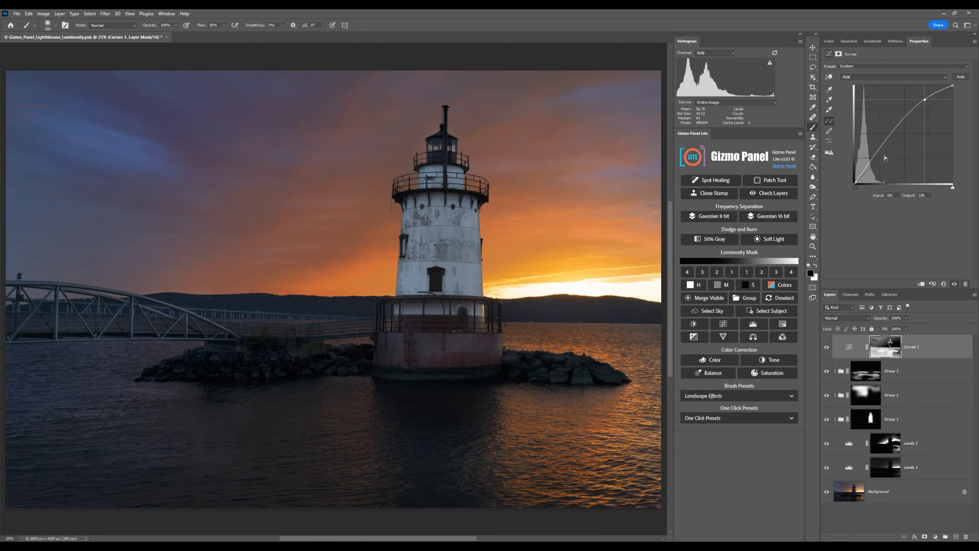
{"action": "left_click_drag", "start_coordinate": [878, 149], "coordinate": [883, 150]}
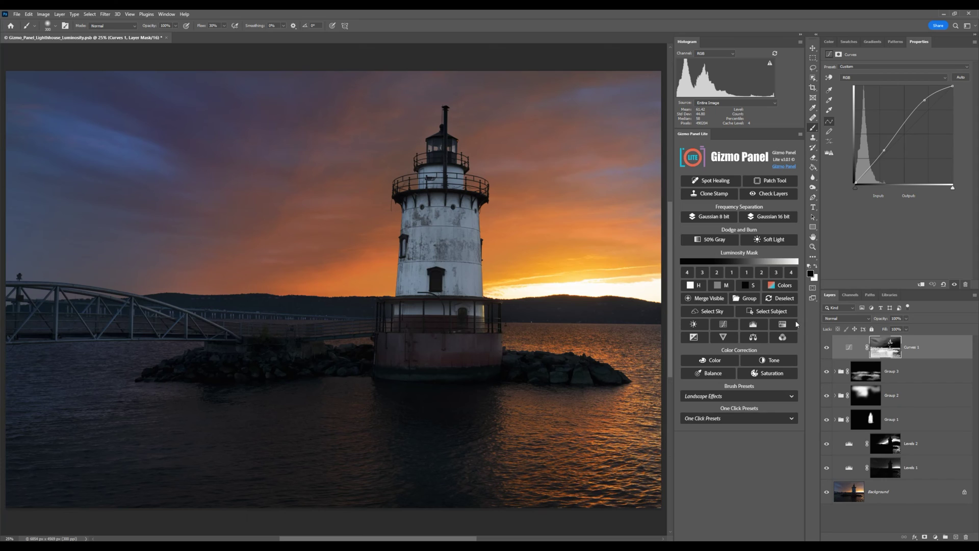
- Build a color-based selection sampled from the lighthouse's red base and output it to a Vibrance layer with vibrance +44 and increased saturation
{"action": "left_click", "coordinate": [787, 286]}
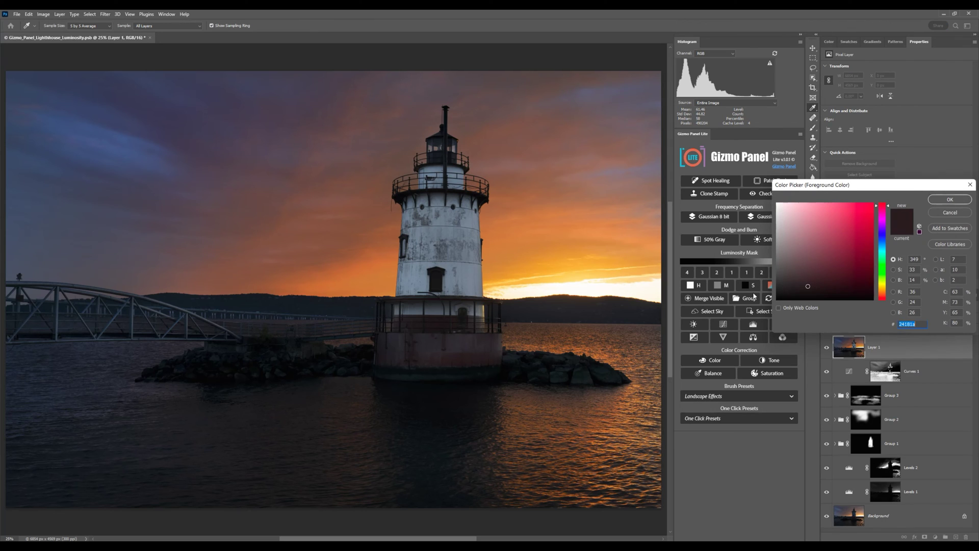
{"action": "left_click", "coordinate": [461, 358]}
{"action": "left_click", "coordinate": [948, 200]}
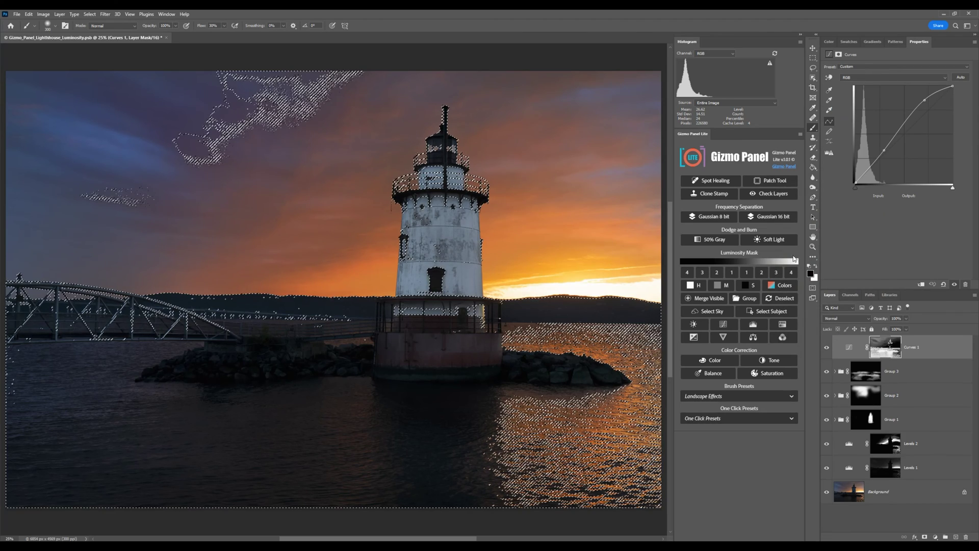
{"action": "left_click", "coordinate": [725, 338]}
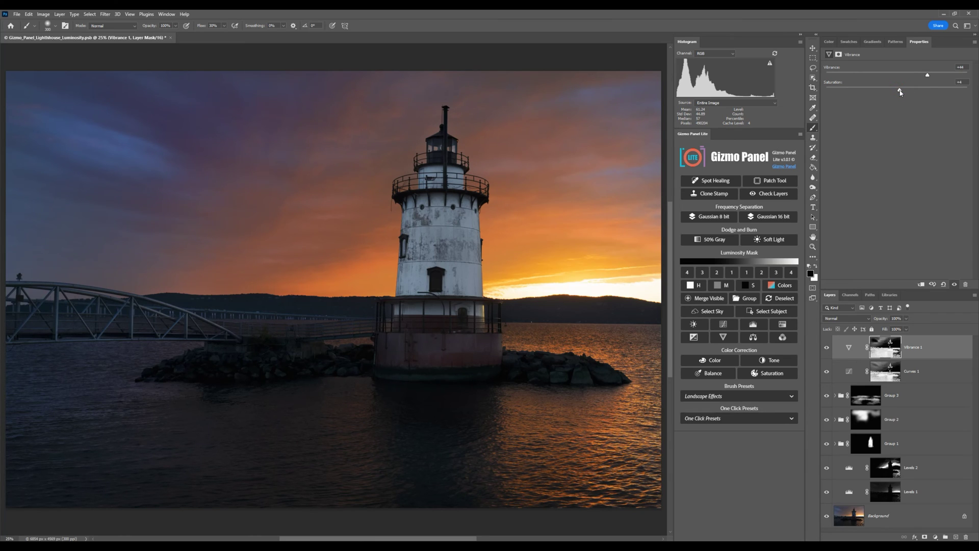
{"action": "left_click_drag", "start_coordinate": [936, 94], "coordinate": [937, 95]}
- Place the Vibrance layer in a black-masked group and paint the lighthouse's red base into the mask with a larger white brush
{"action": "left_click", "coordinate": [749, 299]}
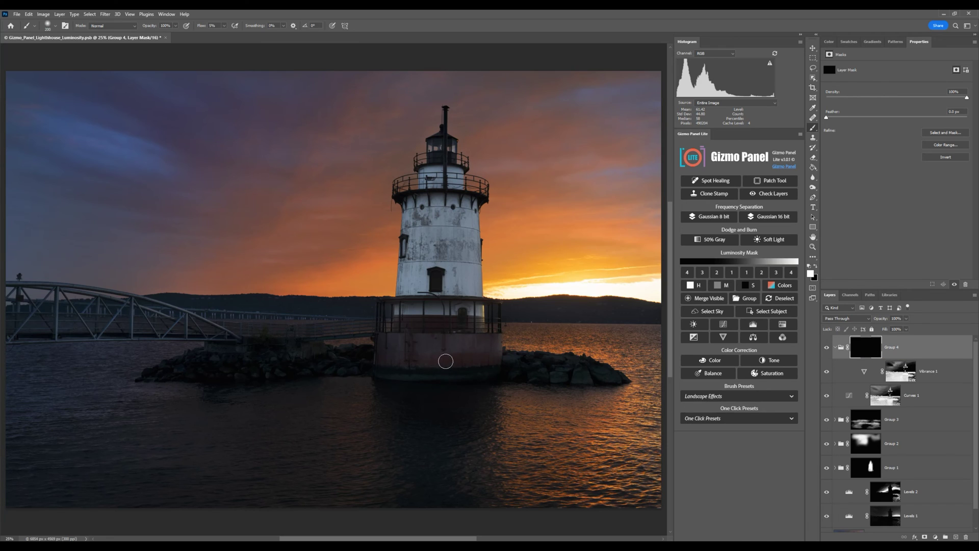
{"action": "key", "text": "bracketright"}
{"action": "key", "text": "bracketright"}
{"action": "key", "text": "bracketright"}
{"action": "mouse_move", "coordinate": [430, 332]}
{"action": "left_mouse_down"}
{"action": "mouse_move", "coordinate": [466, 368]}
{"action": "mouse_move", "coordinate": [427, 345]}
{"action": "mouse_move", "coordinate": [471, 327]}
{"action": "mouse_move", "coordinate": [417, 346]}
{"action": "mouse_move", "coordinate": [484, 346]}
{"action": "mouse_move", "coordinate": [479, 337]}
{"action": "mouse_move", "coordinate": [407, 337]}
{"action": "mouse_move", "coordinate": [407, 325]}
{"action": "mouse_move", "coordinate": [469, 359]}
{"action": "mouse_move", "coordinate": [415, 372]}
{"action": "mouse_move", "coordinate": [433, 356]}
{"action": "mouse_move", "coordinate": [413, 361]}
{"action": "left_mouse_up"}
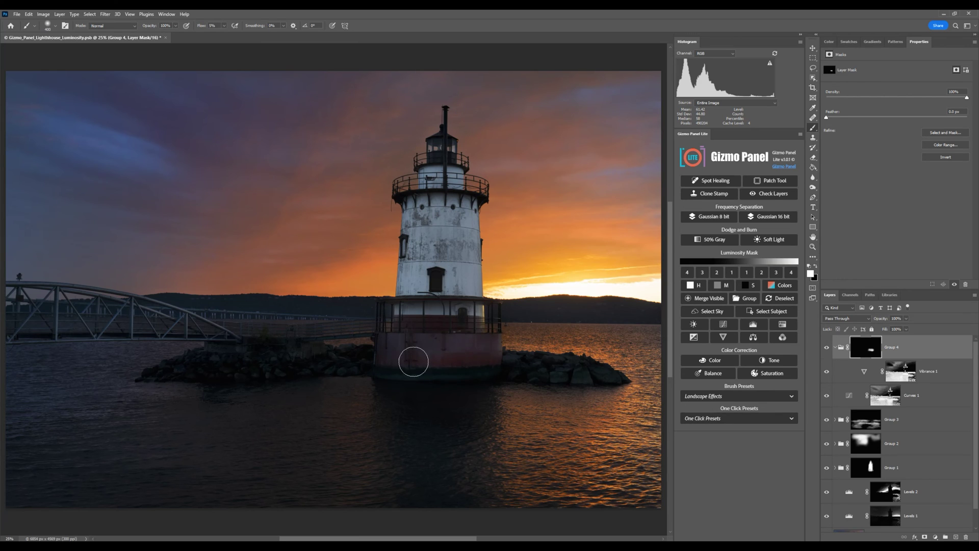
- Compare the lighthouse's red base with and without Group 4 by hiding and showing the group three times
{"action": "left_click", "coordinate": [827, 349]}
{"action": "left_click", "coordinate": [827, 348]}
{"action": "left_click", "coordinate": [827, 348]}
{"action": "left_click", "coordinate": [827, 349]}
{"action": "left_click", "coordinate": [827, 349]}
{"action": "left_click", "coordinate": [827, 349]}
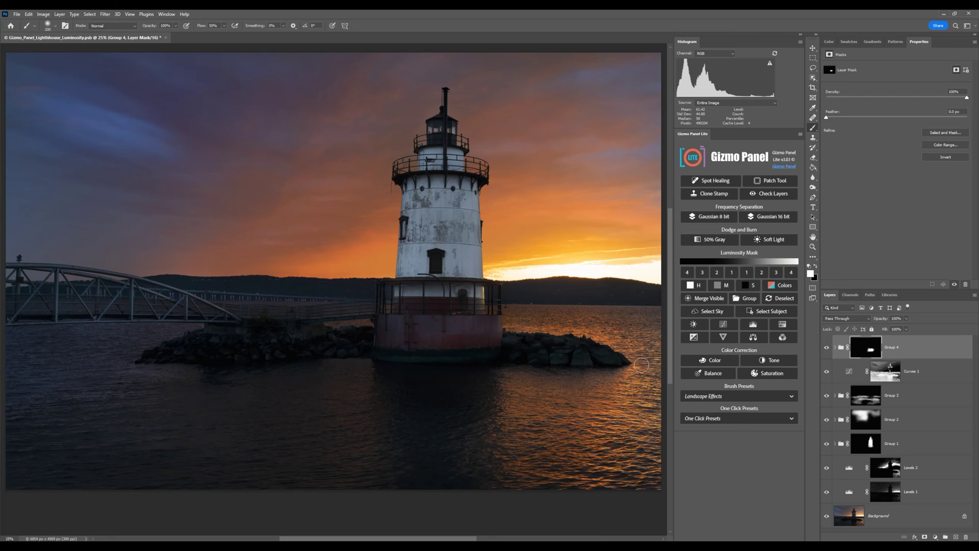
- Apply the Color, Tone, Balance and Saturation color corrections to the whole image, and collapse the saturation group
{"action": "left_click", "coordinate": [710, 364]}
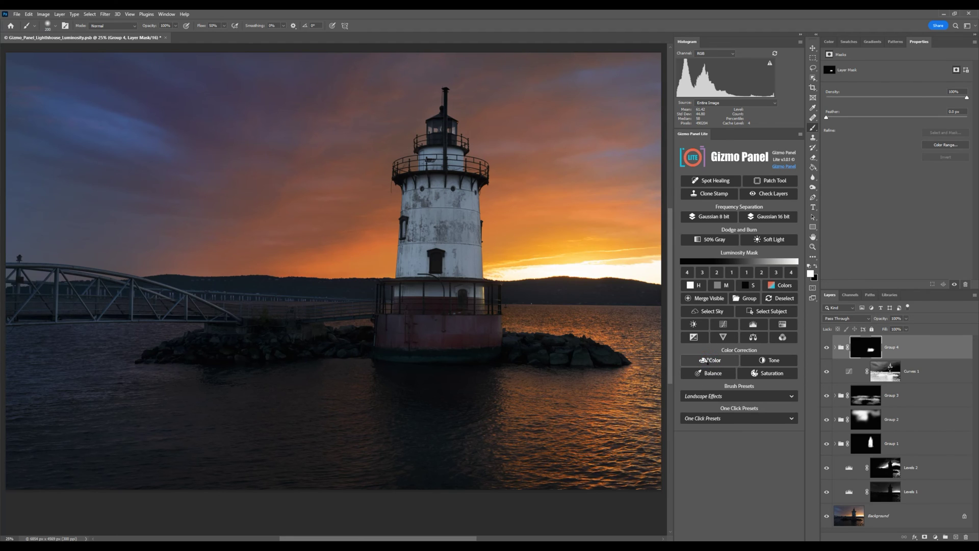
{"action": "left_click", "coordinate": [768, 362]}
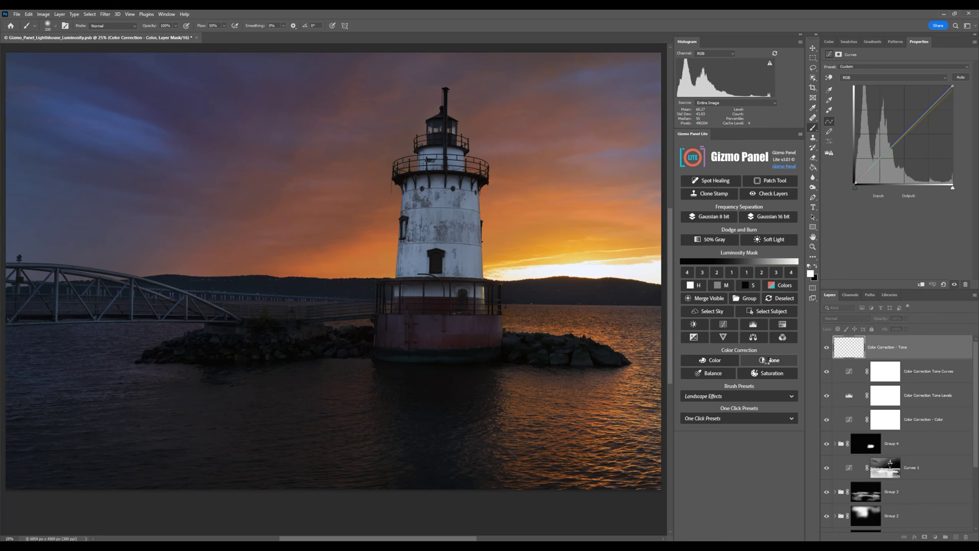
{"action": "left_click", "coordinate": [715, 374]}
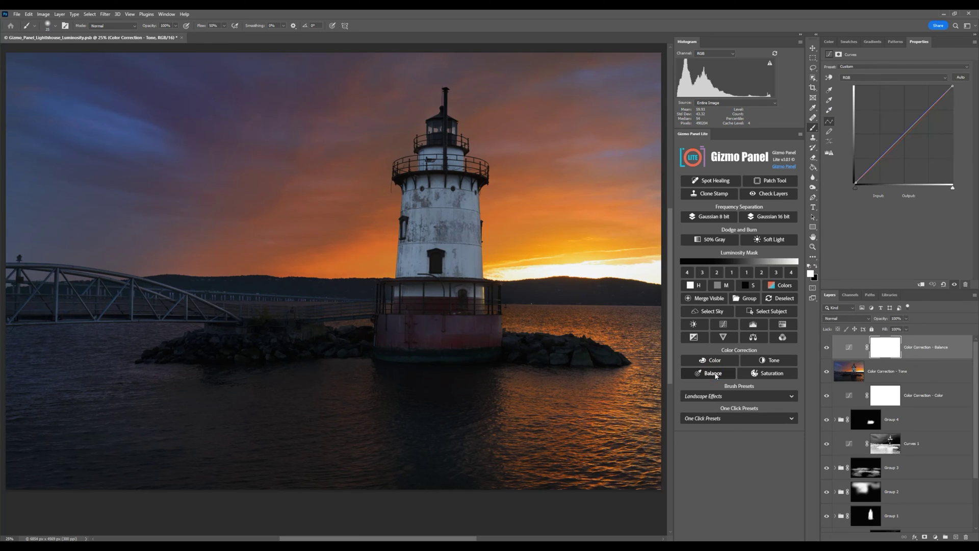
{"action": "left_click", "coordinate": [768, 374]}
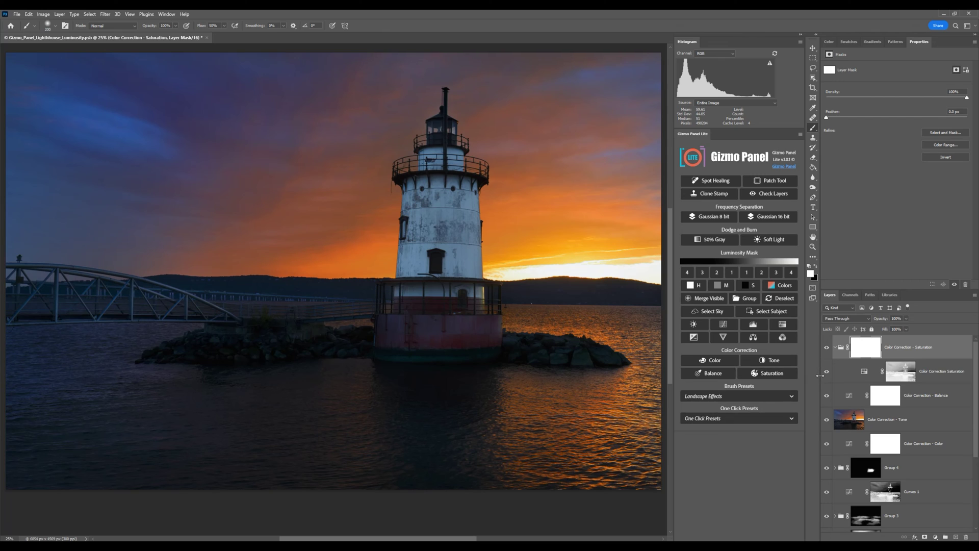
{"action": "left_click", "coordinate": [836, 348]}
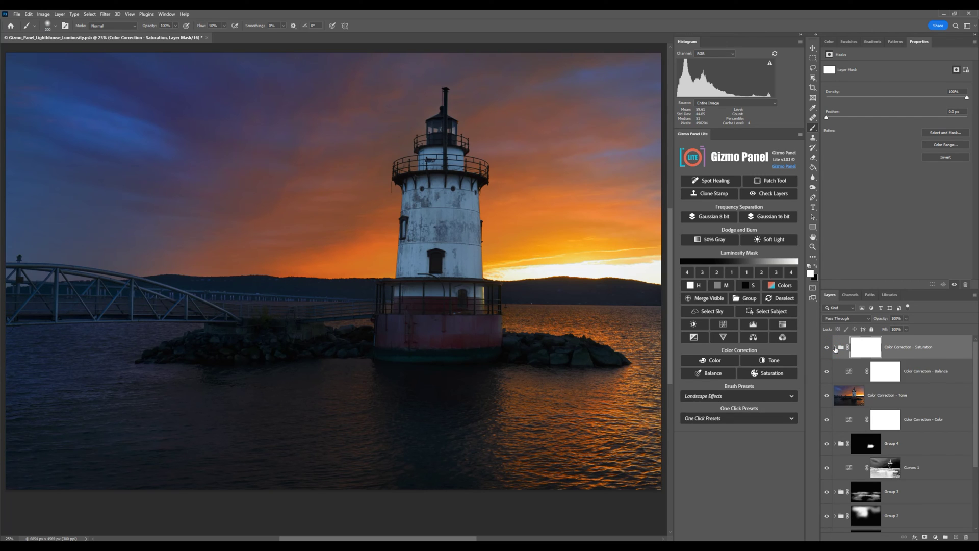
- Group the four color correction layers and name the group Color Correction
{"action": "left_click", "coordinate": [919, 356]}
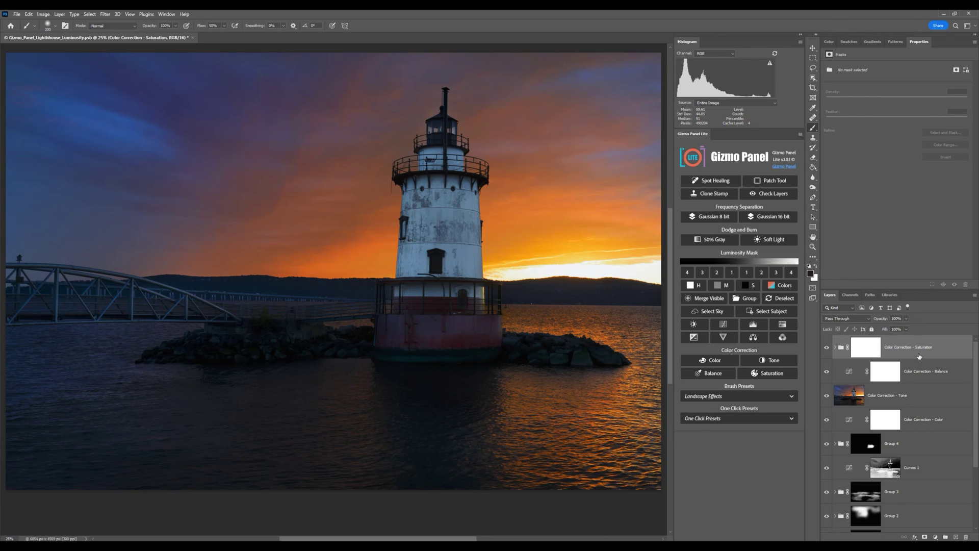
{"action": "left_click", "coordinate": [921, 428], "text": "shift"}
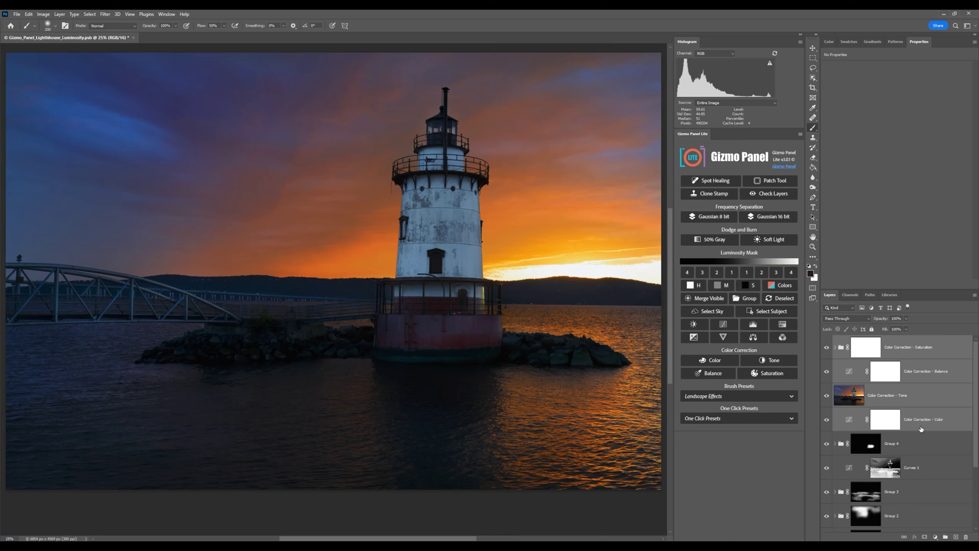
{"action": "left_click", "coordinate": [945, 537]}
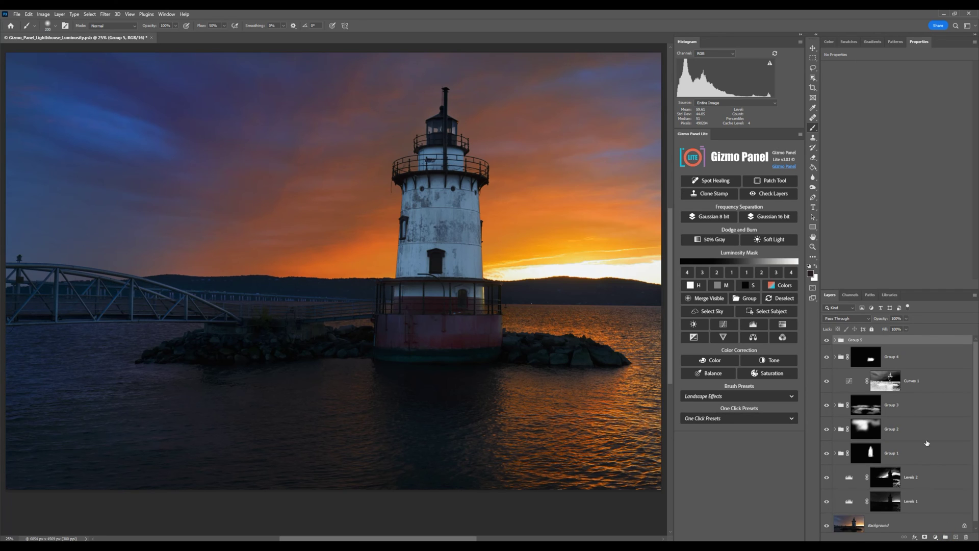
{"action": "double_click", "coordinate": [855, 339]}
{"action": "type", "text": "Color Correction"}
{"action": "key", "text": "Return"}
- Compare the image with and without the Color Correction group by hiding and showing it three times
{"action": "left_click", "coordinate": [827, 341]}
{"action": "left_click", "coordinate": [827, 341]}
{"action": "left_click", "coordinate": [827, 341]}
{"action": "left_click", "coordinate": [827, 341]}
{"action": "left_click", "coordinate": [826, 341]}
{"action": "left_click", "coordinate": [826, 340]}
- Reduce the Color Correction group's opacity to 52% and compare the image with the group hidden and shown
{"action": "left_click", "coordinate": [906, 318]}
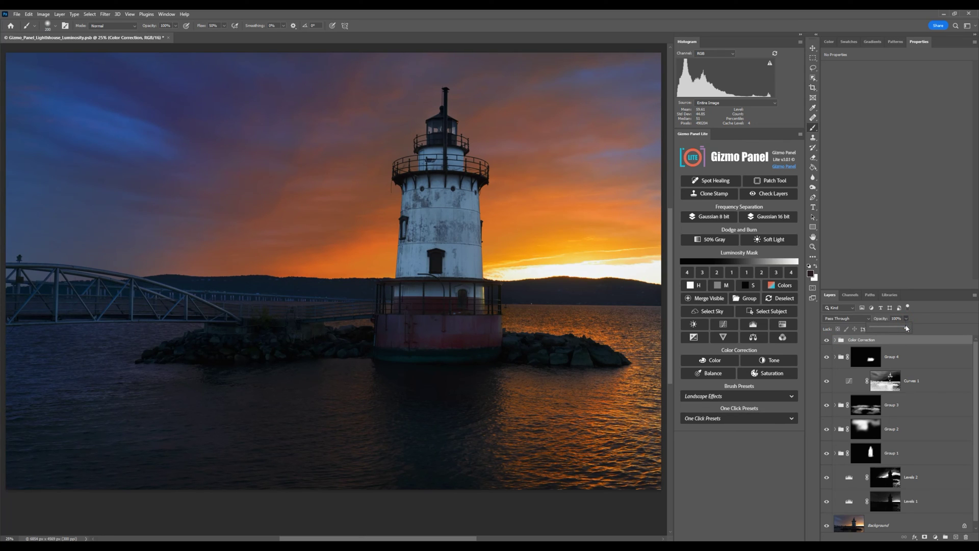
{"action": "left_click_drag", "start_coordinate": [906, 329], "coordinate": [890, 332]}
{"action": "left_click", "coordinate": [828, 342]}
{"action": "left_click", "coordinate": [827, 341]}
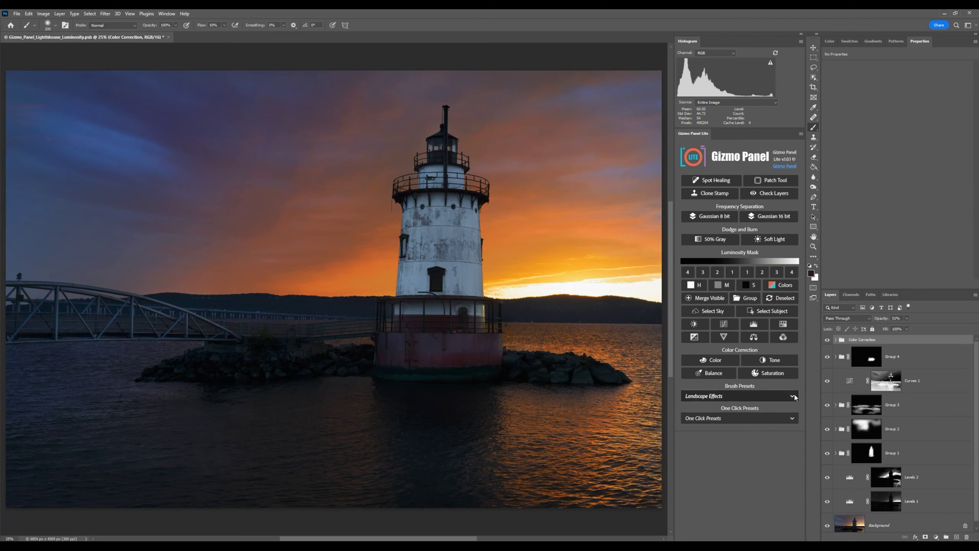
- Add the Architecture Lighten brush preset and paint its effect over the lighthouse from tower to base with an enlarged brush
{"action": "left_click", "coordinate": [794, 396]}
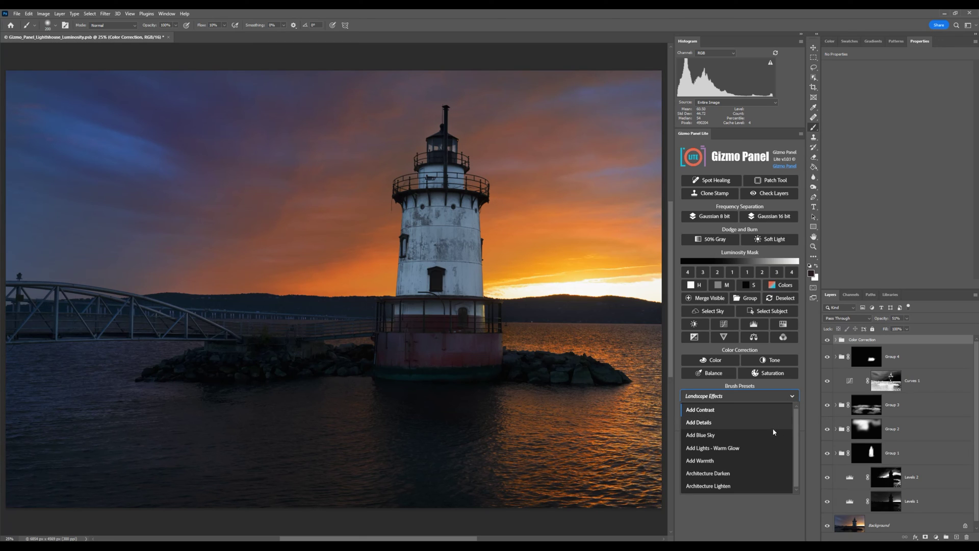
{"action": "left_click", "coordinate": [729, 486]}
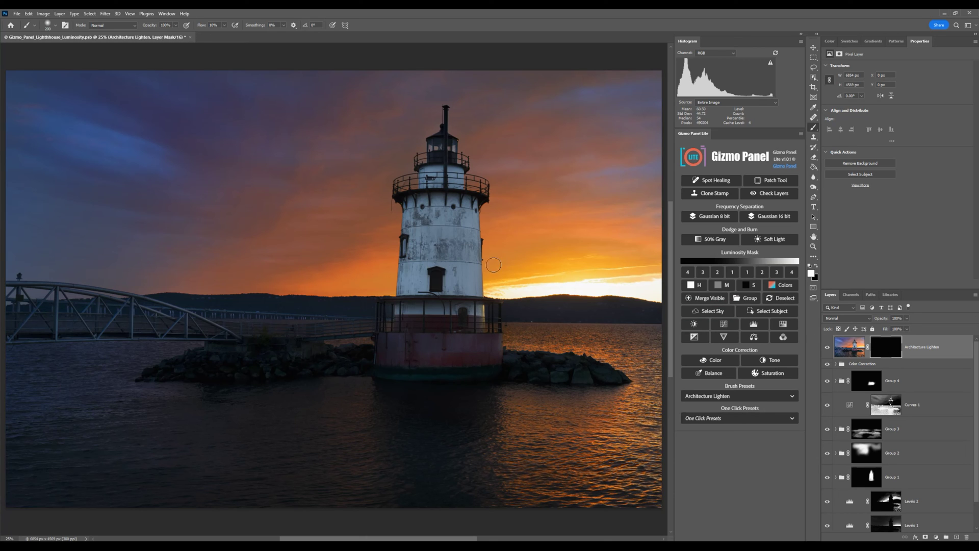
{"action": "key", "text": "bracketright"}
{"action": "key", "text": "bracketright"}
{"action": "key", "text": "bracketright"}
{"action": "mouse_move", "coordinate": [438, 221]}
{"action": "left_mouse_down"}
{"action": "mouse_move", "coordinate": [433, 282]}
{"action": "mouse_move", "coordinate": [430, 208]}
{"action": "mouse_move", "coordinate": [414, 306]}
{"action": "mouse_move", "coordinate": [455, 325]}
{"action": "mouse_move", "coordinate": [454, 250]}
{"action": "mouse_move", "coordinate": [450, 287]}
{"action": "mouse_move", "coordinate": [439, 260]}
{"action": "mouse_move", "coordinate": [447, 172]}
{"action": "mouse_move", "coordinate": [449, 290]}
{"action": "mouse_move", "coordinate": [413, 326]}
{"action": "mouse_move", "coordinate": [465, 317]}
{"action": "mouse_move", "coordinate": [447, 219]}
{"action": "mouse_move", "coordinate": [428, 212]}
{"action": "mouse_move", "coordinate": [453, 323]}
{"action": "mouse_move", "coordinate": [424, 330]}
{"action": "mouse_move", "coordinate": [463, 329]}
{"action": "mouse_move", "coordinate": [445, 347]}
{"action": "left_mouse_up"}
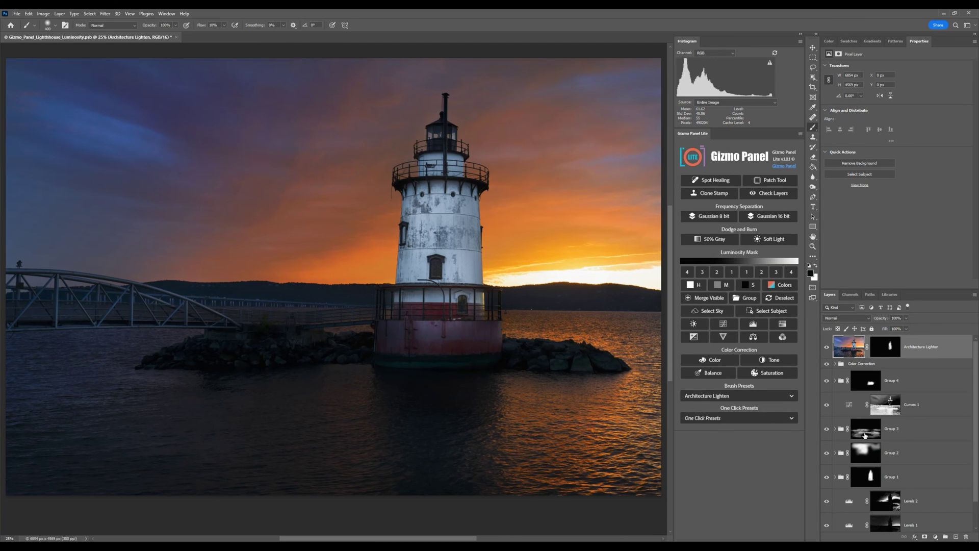
- Compare the lightened lighthouse edit with the original by showing only the Background and restoring all layers, twice
{"action": "scroll", "coordinate": [865, 434], "scroll_direction": "down", "scroll_amount": 2}
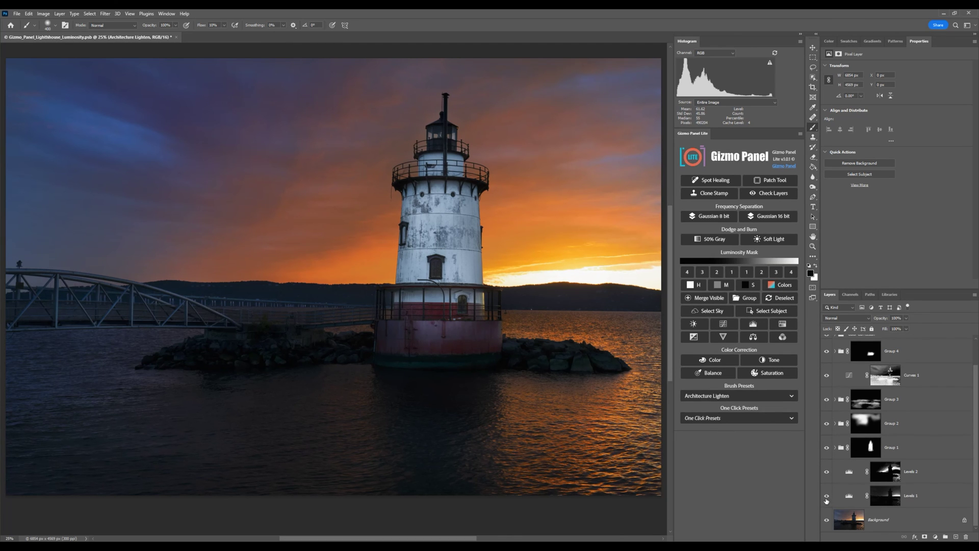
{"action": "left_click", "coordinate": [827, 520], "text": "alt"}
{"action": "left_click", "coordinate": [827, 521], "text": "alt"}
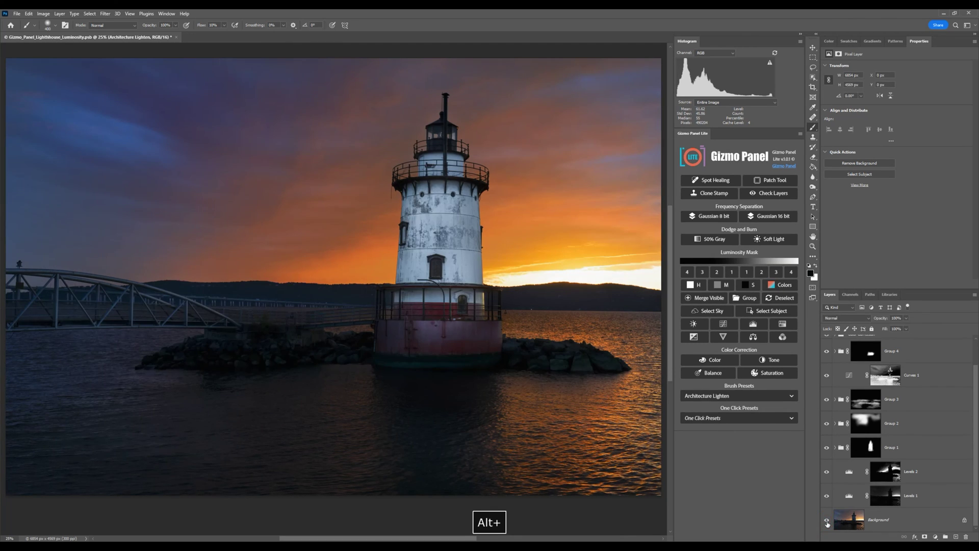
{"action": "left_click", "coordinate": [826, 521], "text": "alt"}
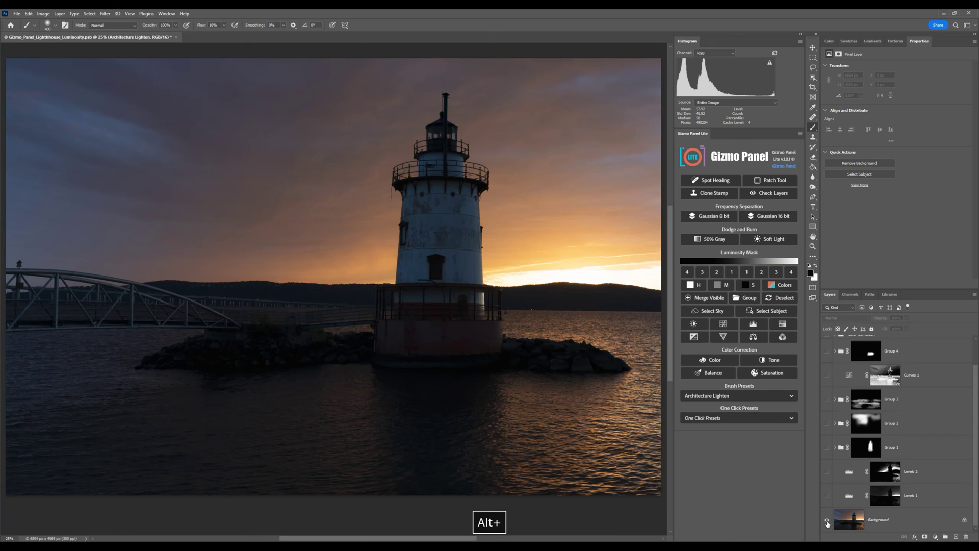
{"action": "left_click", "coordinate": [826, 521], "text": "alt"}
{"action": "scroll", "coordinate": [870, 505], "scroll_direction": "up", "scroll_amount": 1}
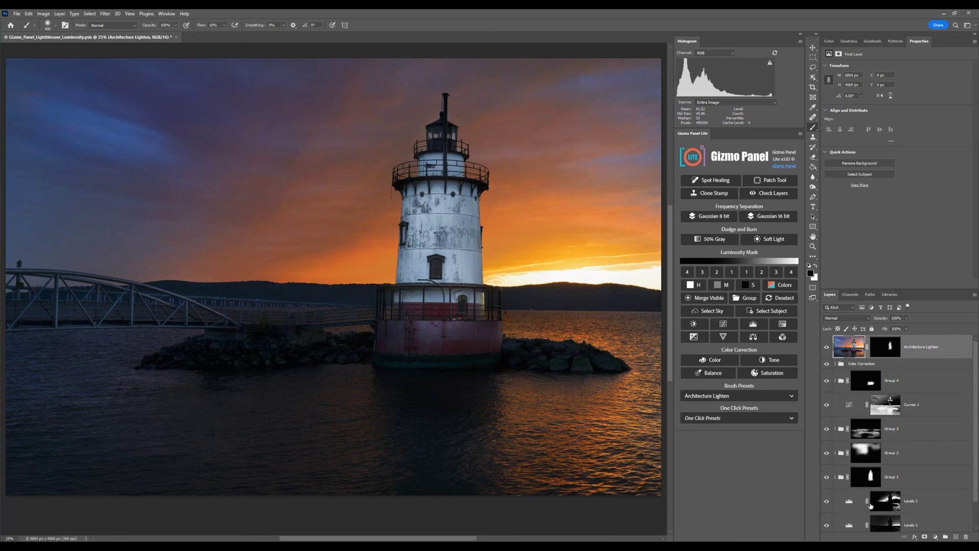
- Create a color-based mask by sampling the dark rocks beside the lighthouse, and add a Curves adjustment layer with it
{"action": "left_click", "coordinate": [885, 351]}
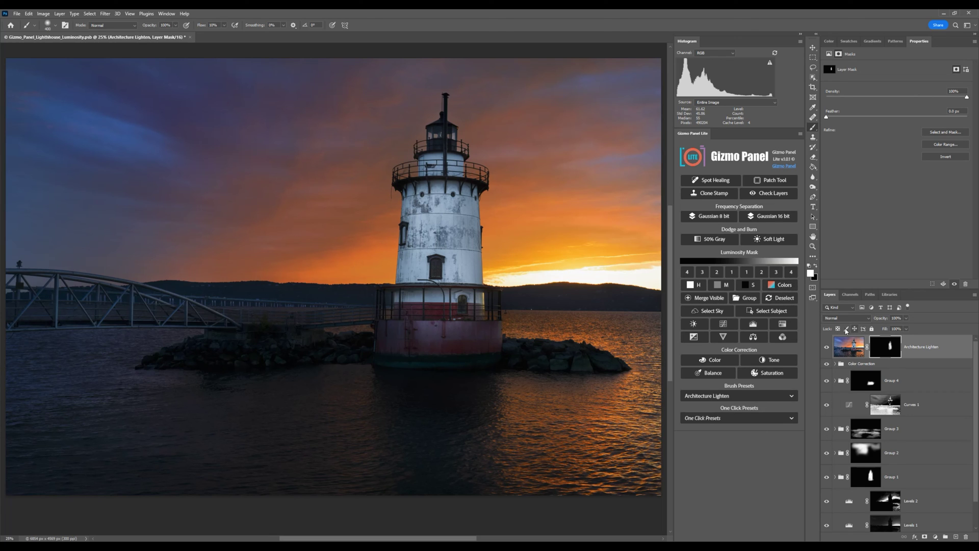
{"action": "left_click", "coordinate": [784, 285]}
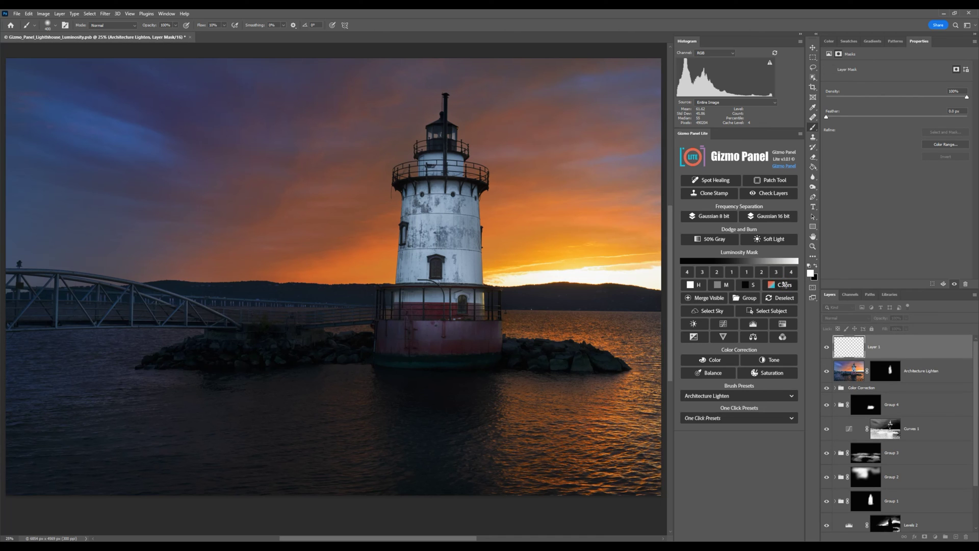
{"action": "left_click", "coordinate": [250, 355]}
{"action": "left_click", "coordinate": [950, 199]}
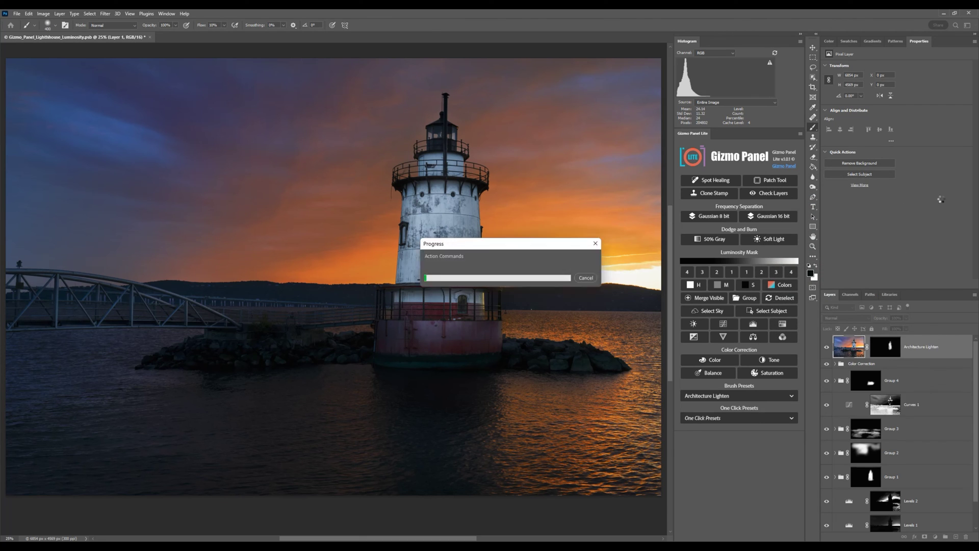
{"action": "left_click", "coordinate": [726, 326]}
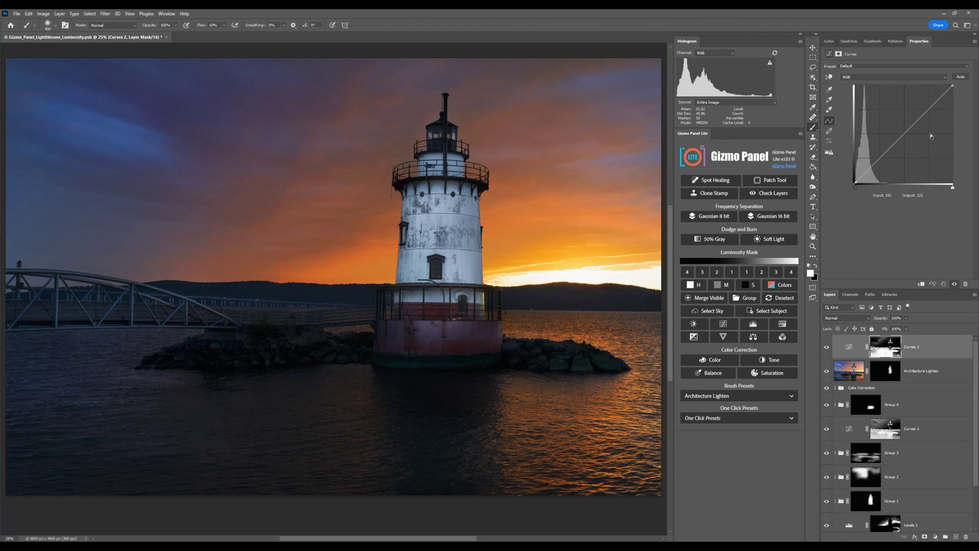
- Brighten the masked dark areas by raising an upper curve point to output about 207 and a shadow point to about 62
{"action": "left_click", "coordinate": [928, 109]}
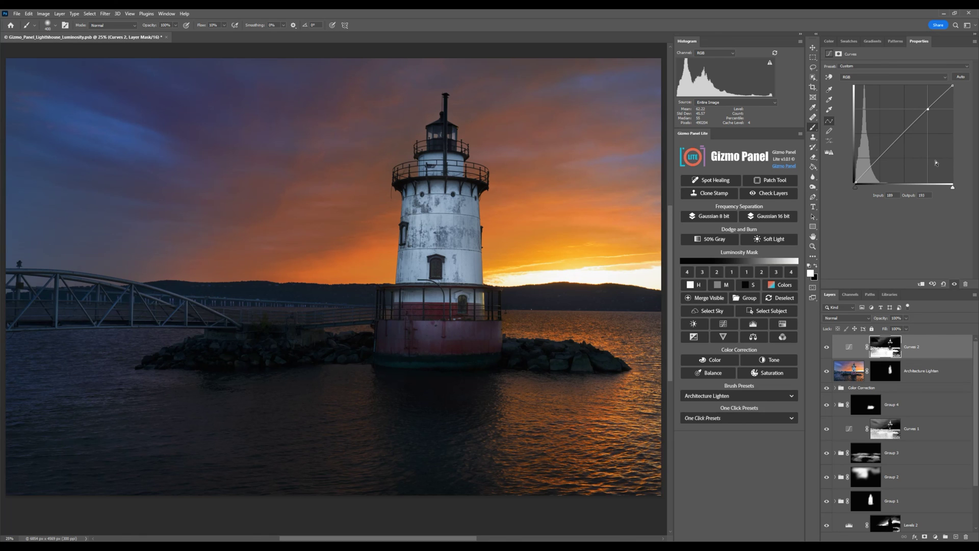
{"action": "left_click_drag", "start_coordinate": [928, 108], "coordinate": [925, 104]}
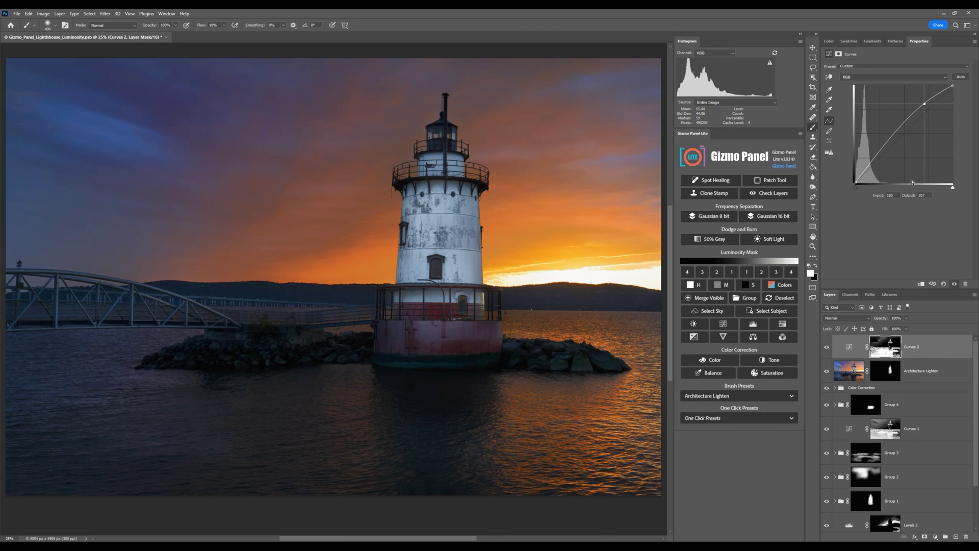
{"action": "left_click", "coordinate": [871, 160]}
{"action": "left_click_drag", "start_coordinate": [872, 160], "coordinate": [873, 157]}
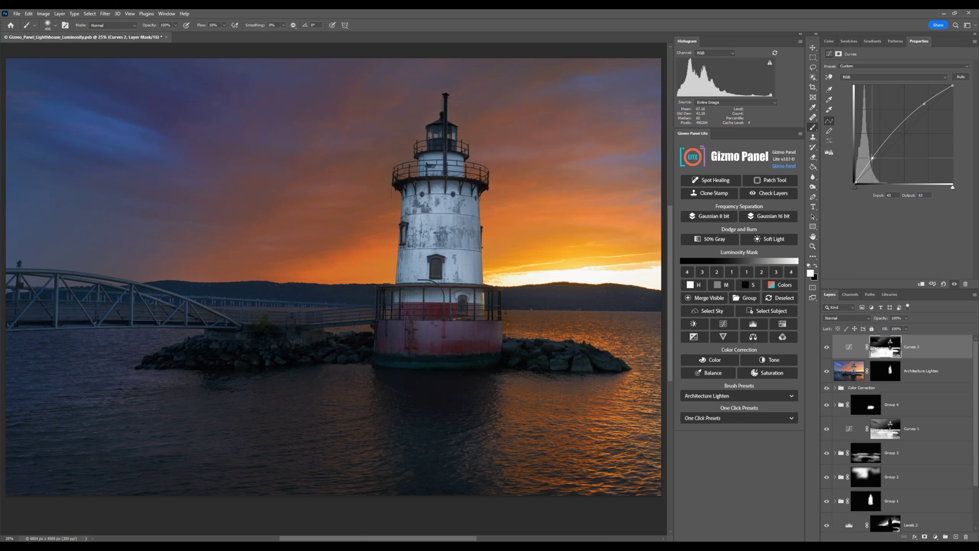
- Compare the rocks and water with and without the Curves 2 layer by hiding and showing it twice
{"action": "left_click", "coordinate": [828, 348]}
{"action": "left_click", "coordinate": [827, 348]}
{"action": "left_click", "coordinate": [828, 349]}
{"action": "left_click", "coordinate": [827, 348]}
- Compare the complete edit, including Curves 2, with the original photo by isolating the Background and restoring all layers twice
{"action": "scroll", "coordinate": [884, 526], "scroll_direction": "down", "scroll_amount": 2}
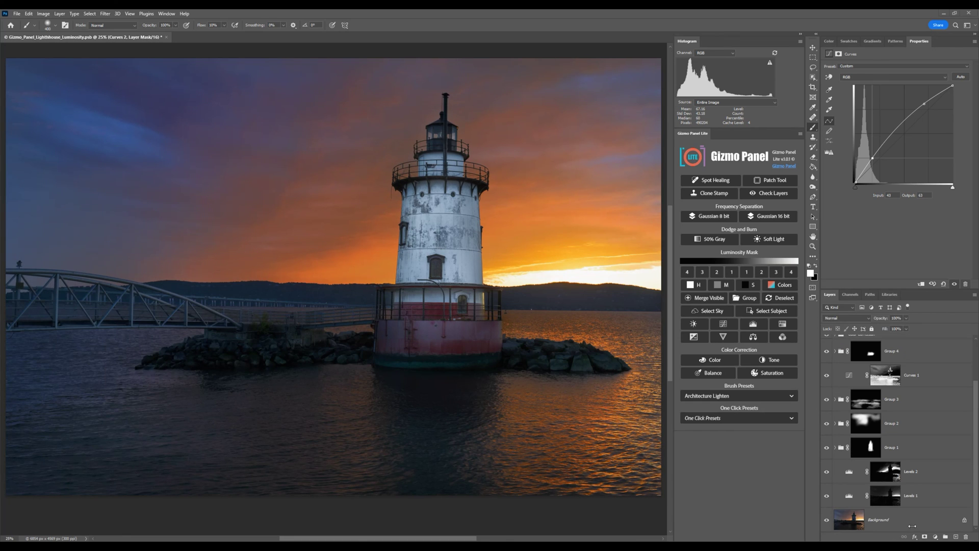
{"action": "left_click", "coordinate": [827, 521], "text": "alt"}
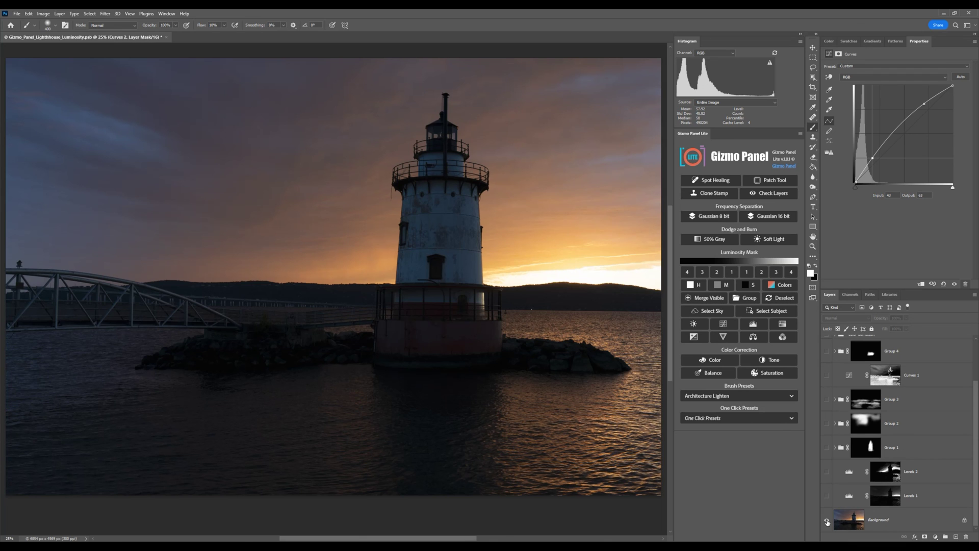
{"action": "left_click", "coordinate": [827, 521], "text": "alt"}
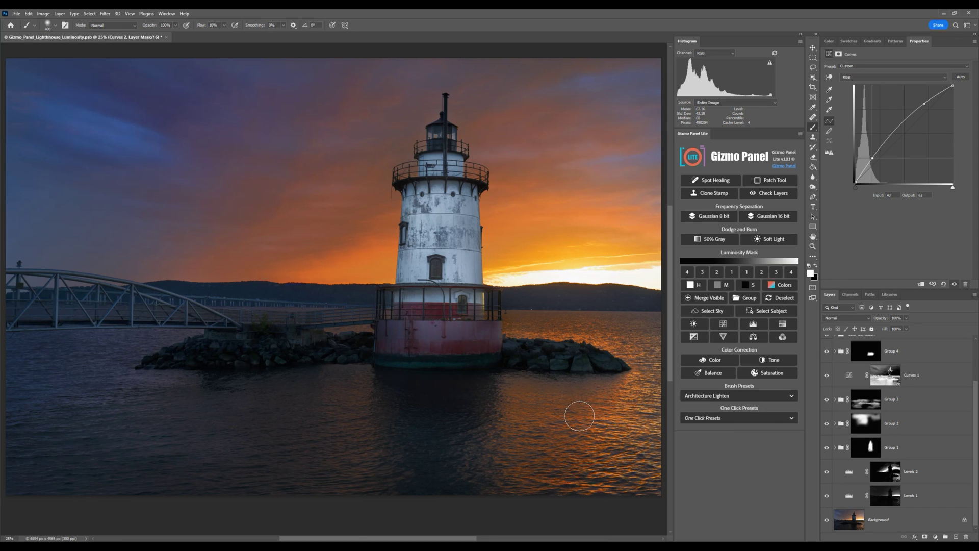
{"action": "left_click", "coordinate": [826, 520], "text": "alt"}
{"action": "left_click", "coordinate": [826, 521], "text": "alt"}
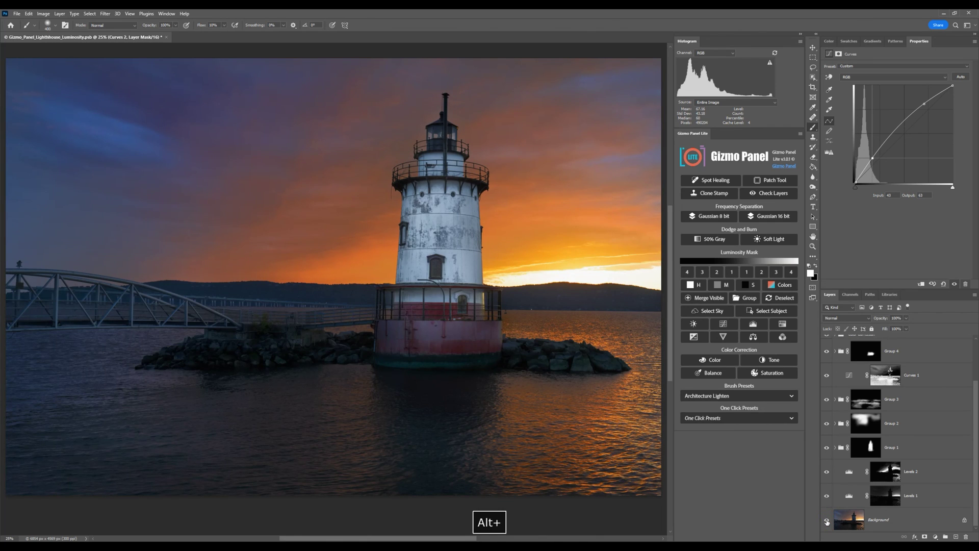